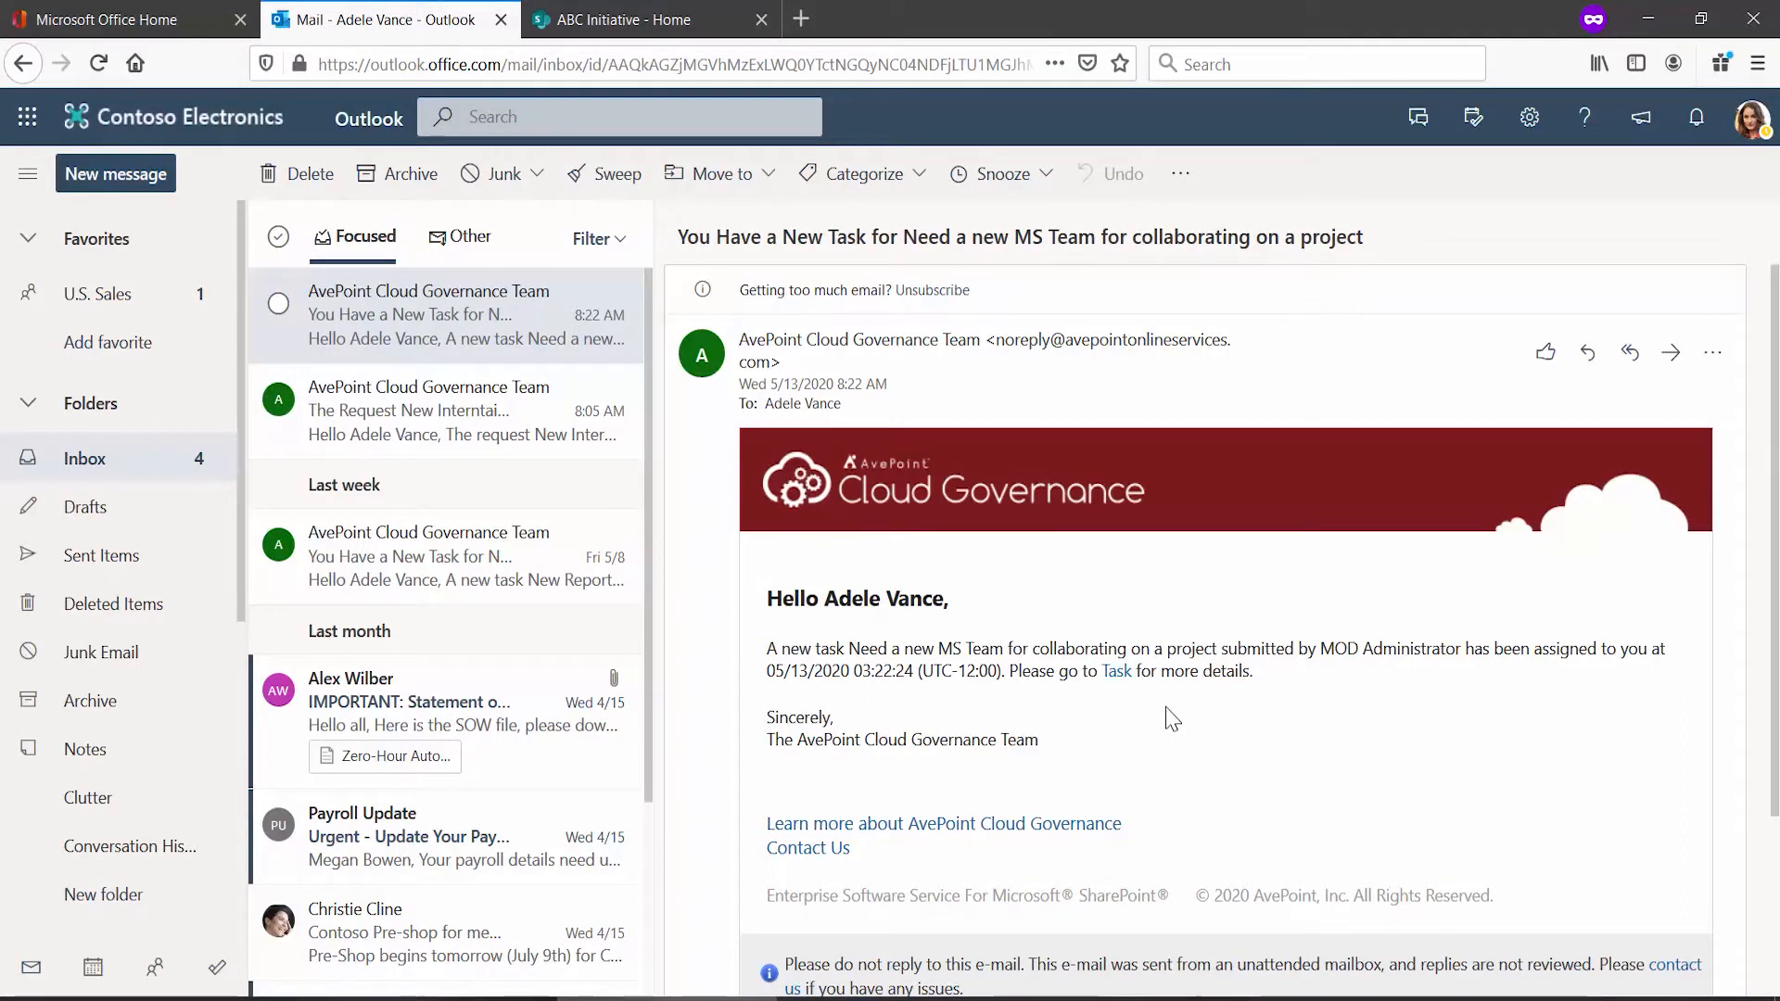
# Open the new MS Team task linked in the email and review its request information, basic settings and advanced settings.
pyautogui.click(1115, 671)
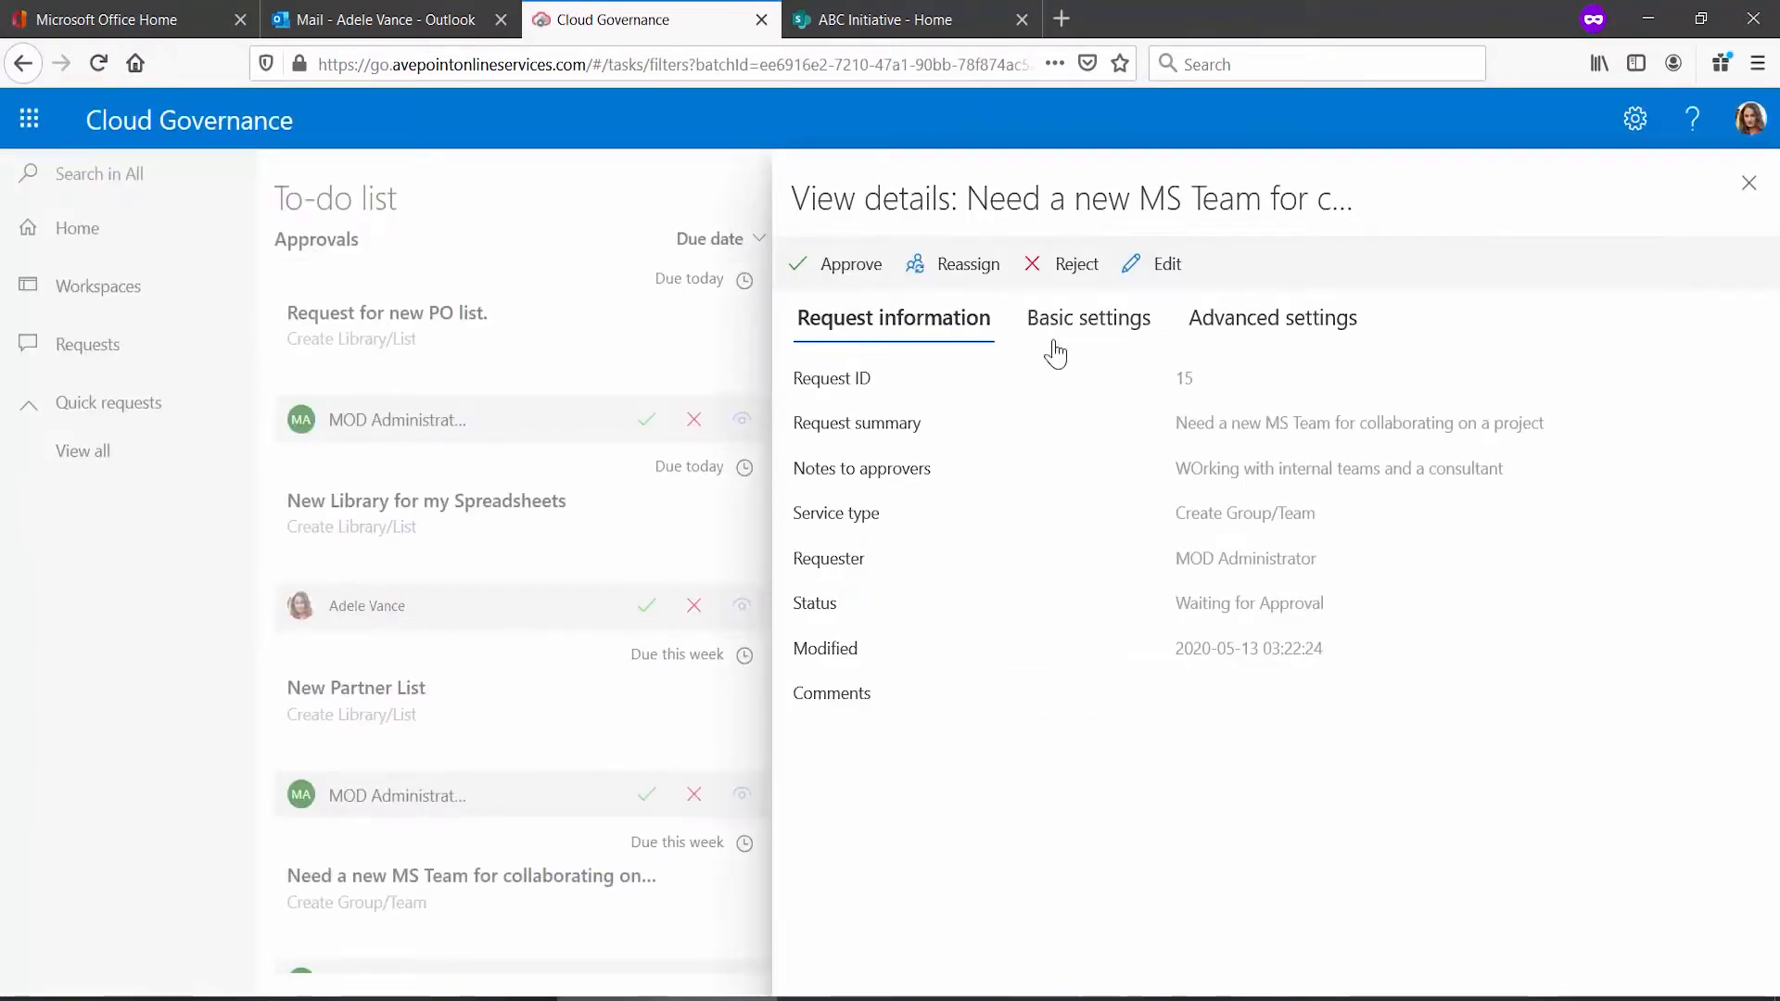
pyautogui.click(1083, 339)
pyautogui.click(1263, 336)
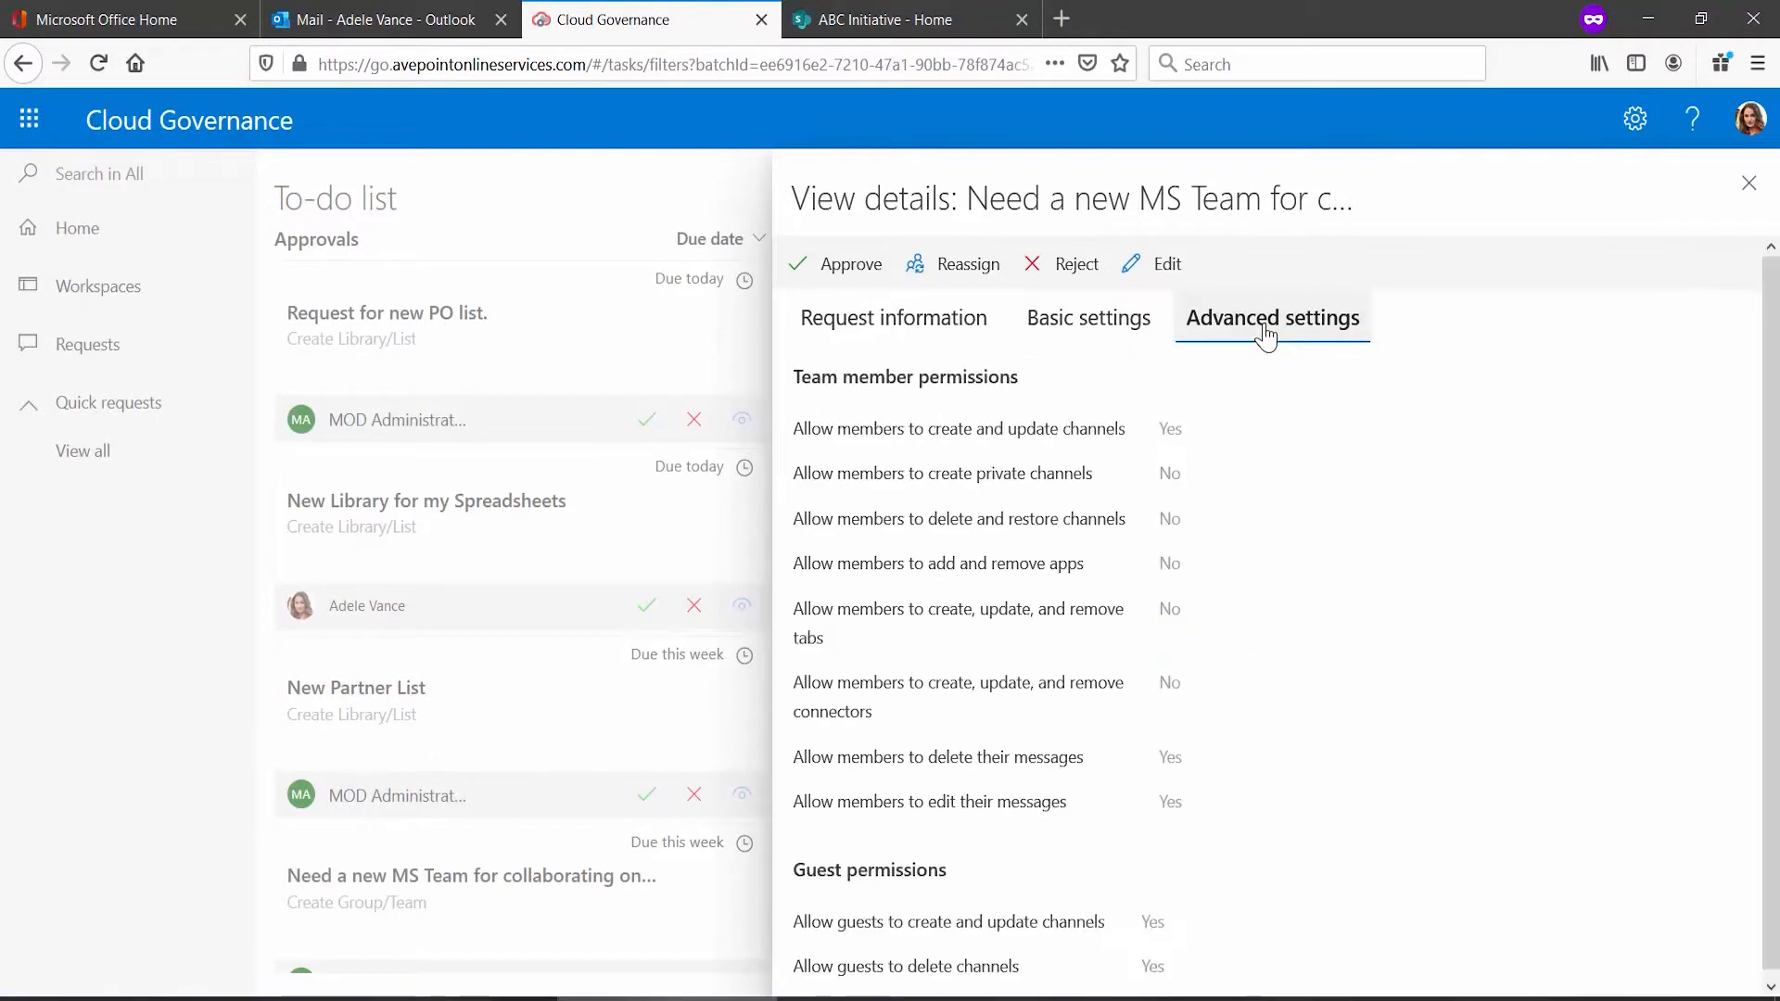
pyautogui.click(946, 343)
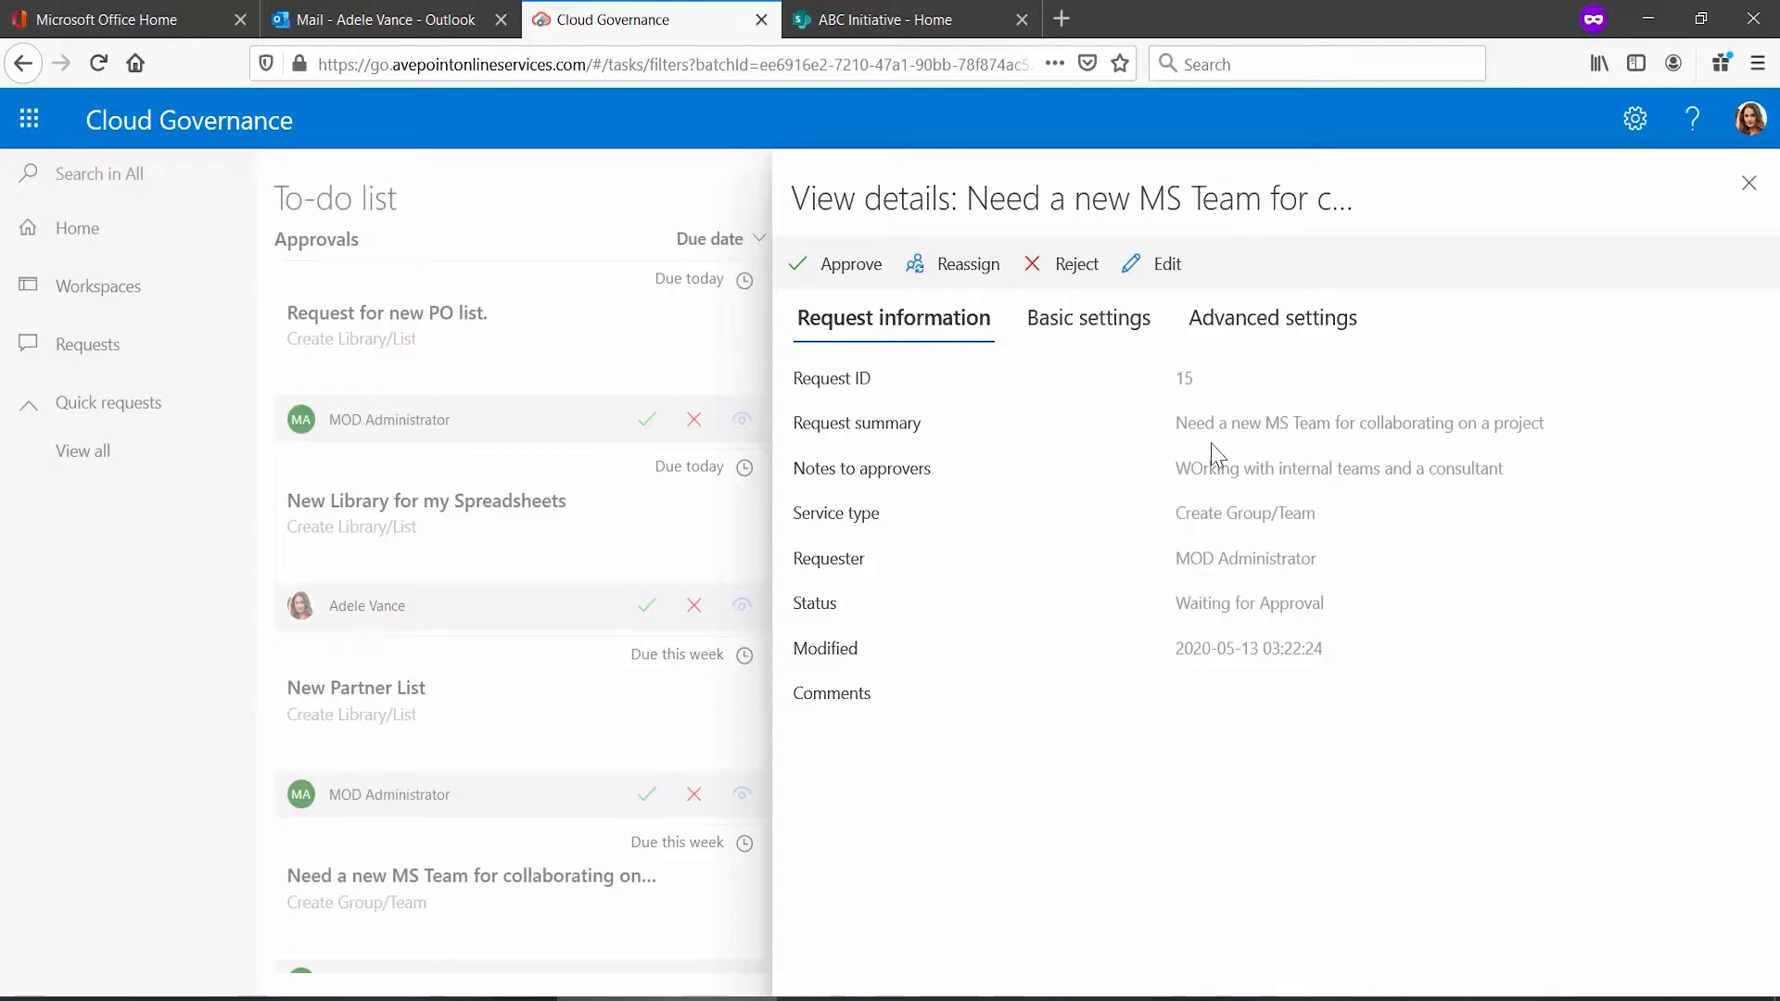
pyautogui.click(1148, 336)
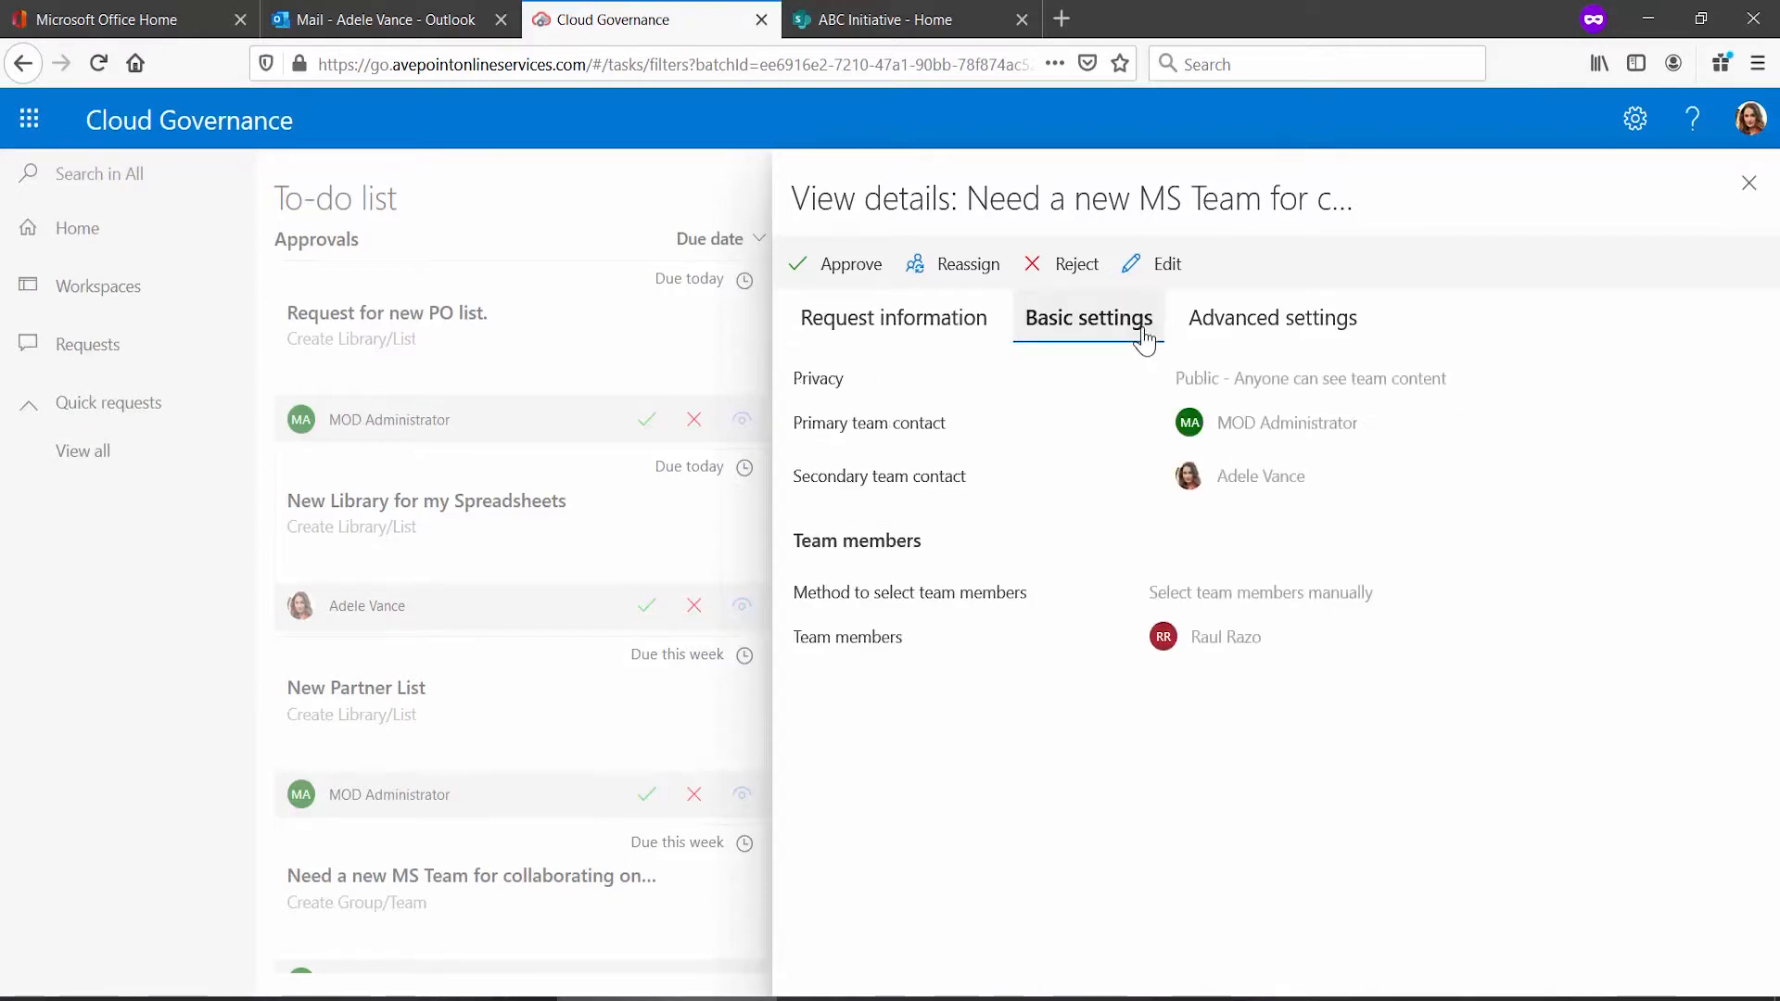
pyautogui.click(1238, 339)
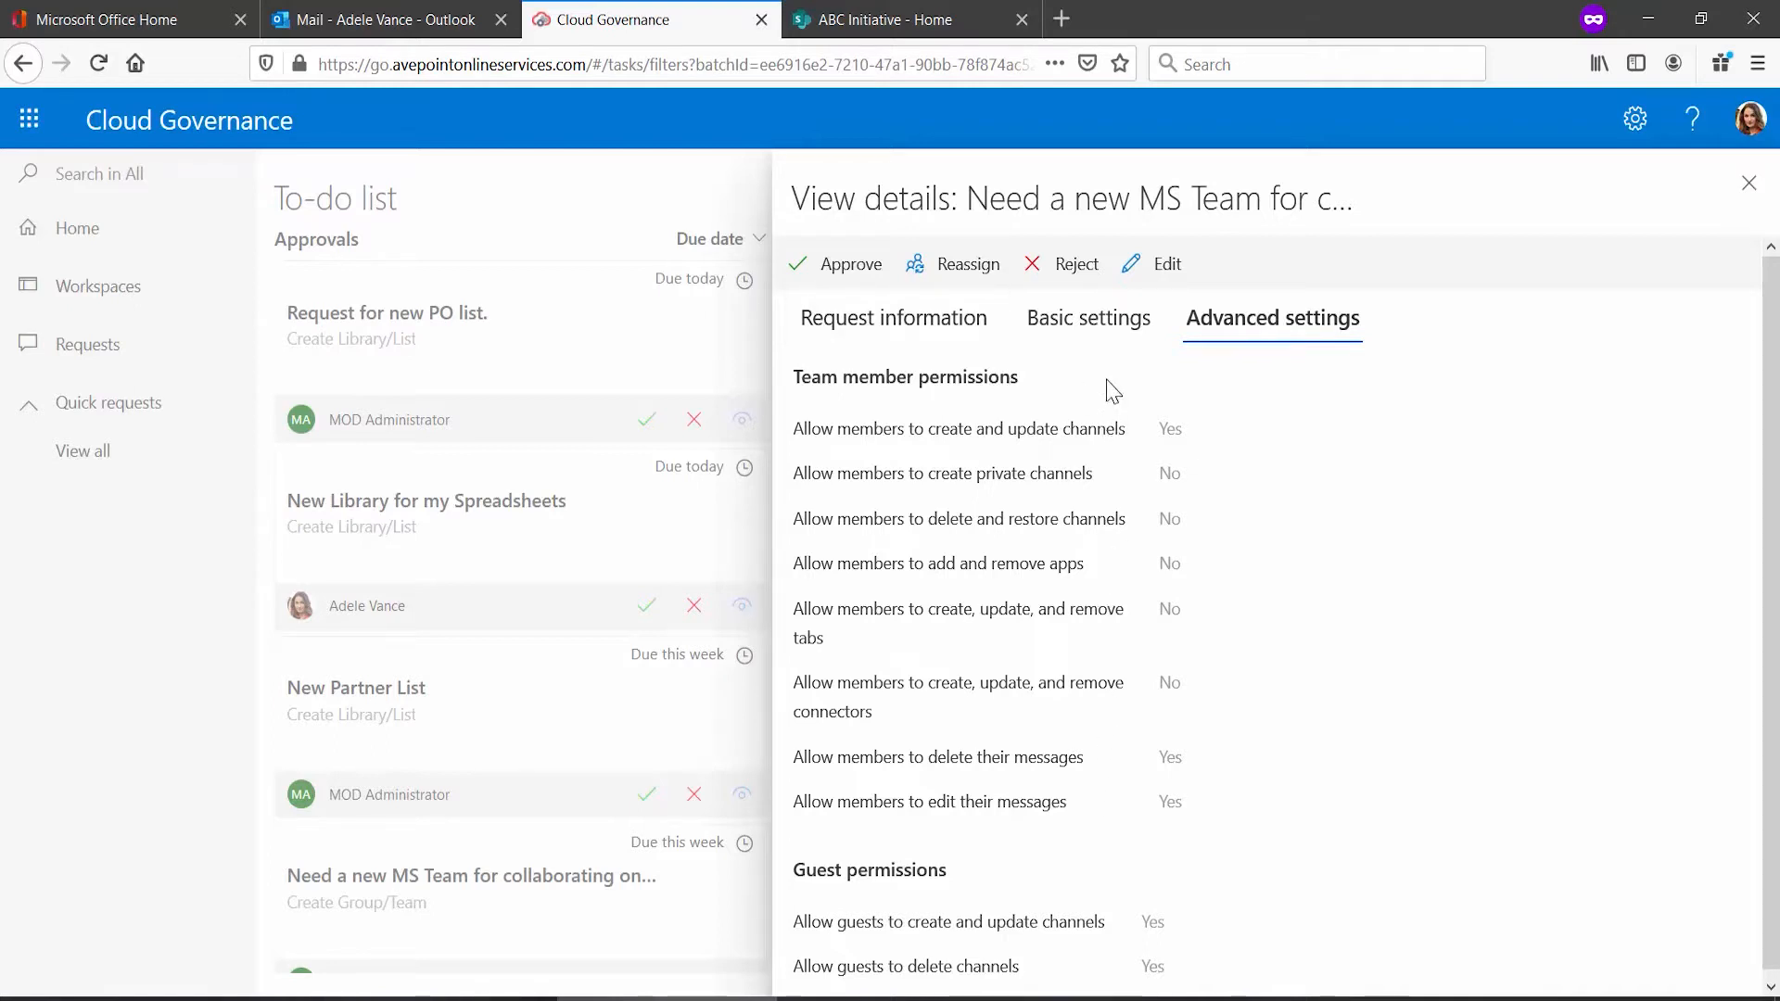
# Edit the request to make the team Private and correct the first word of the approver notes to "Working".
pyautogui.click(1167, 269)
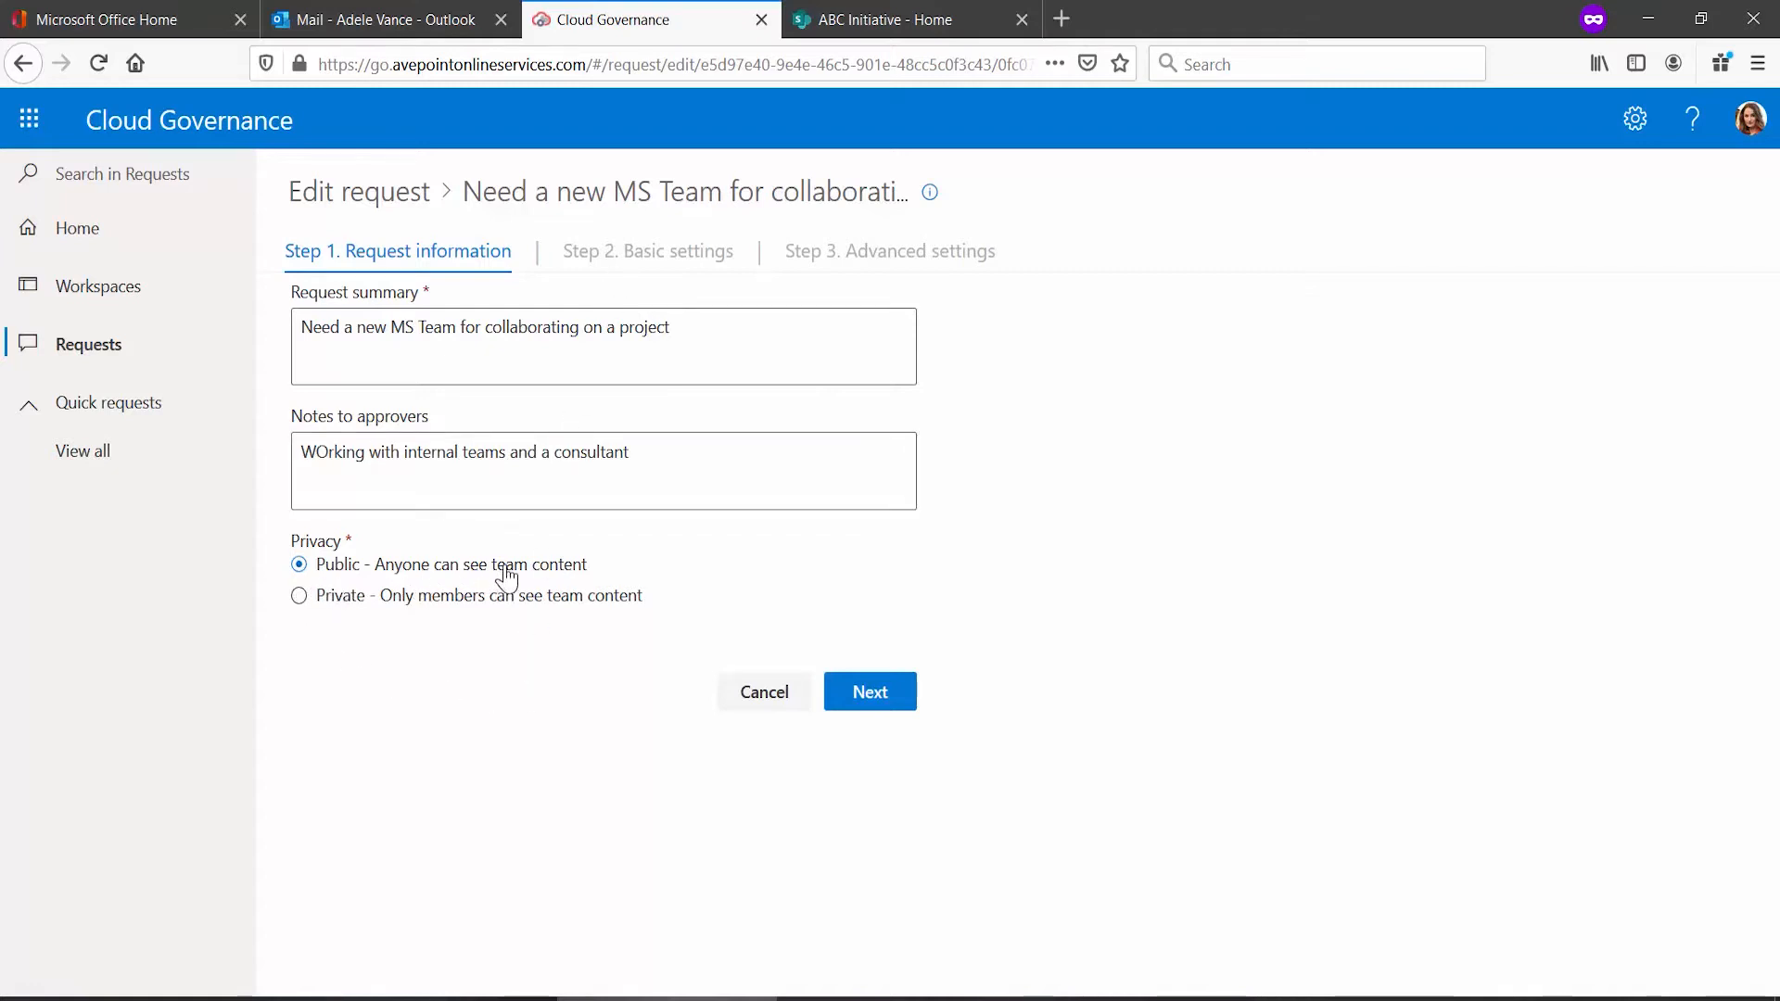
pyautogui.click(299, 597)
pyautogui.click(331, 456)
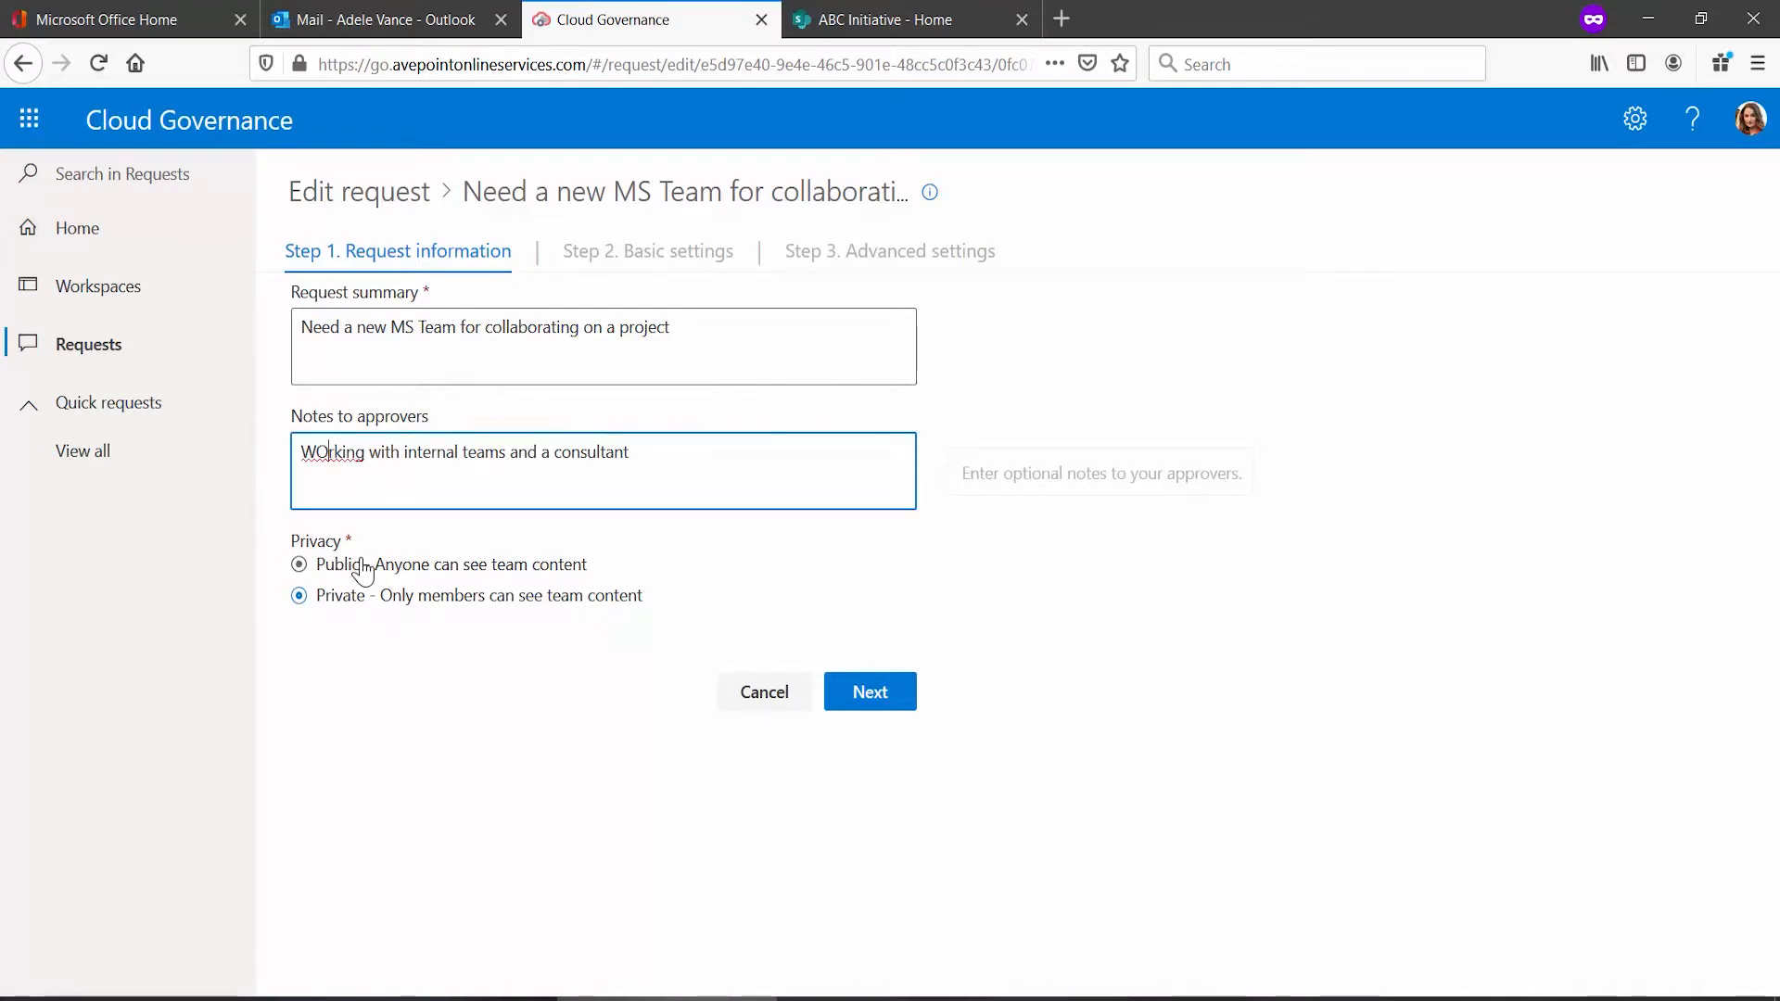
pyautogui.press('BackSpace')
pyautogui.write('o')
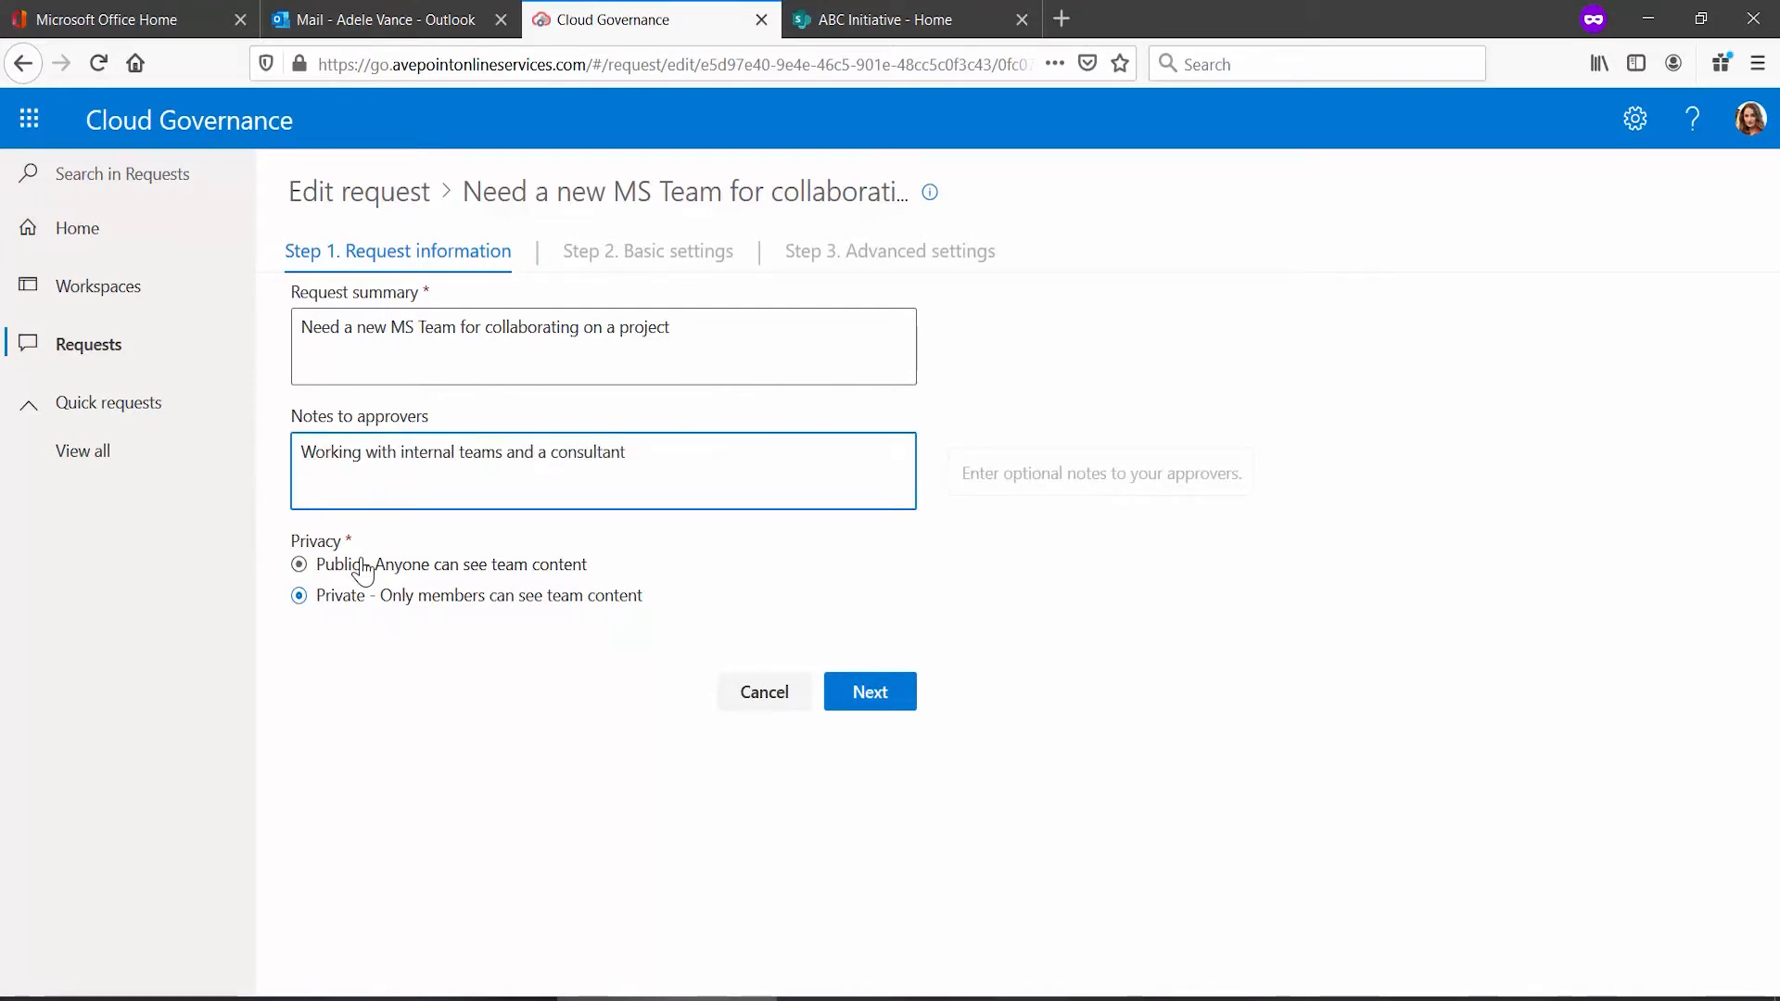
pyautogui.click(849, 693)
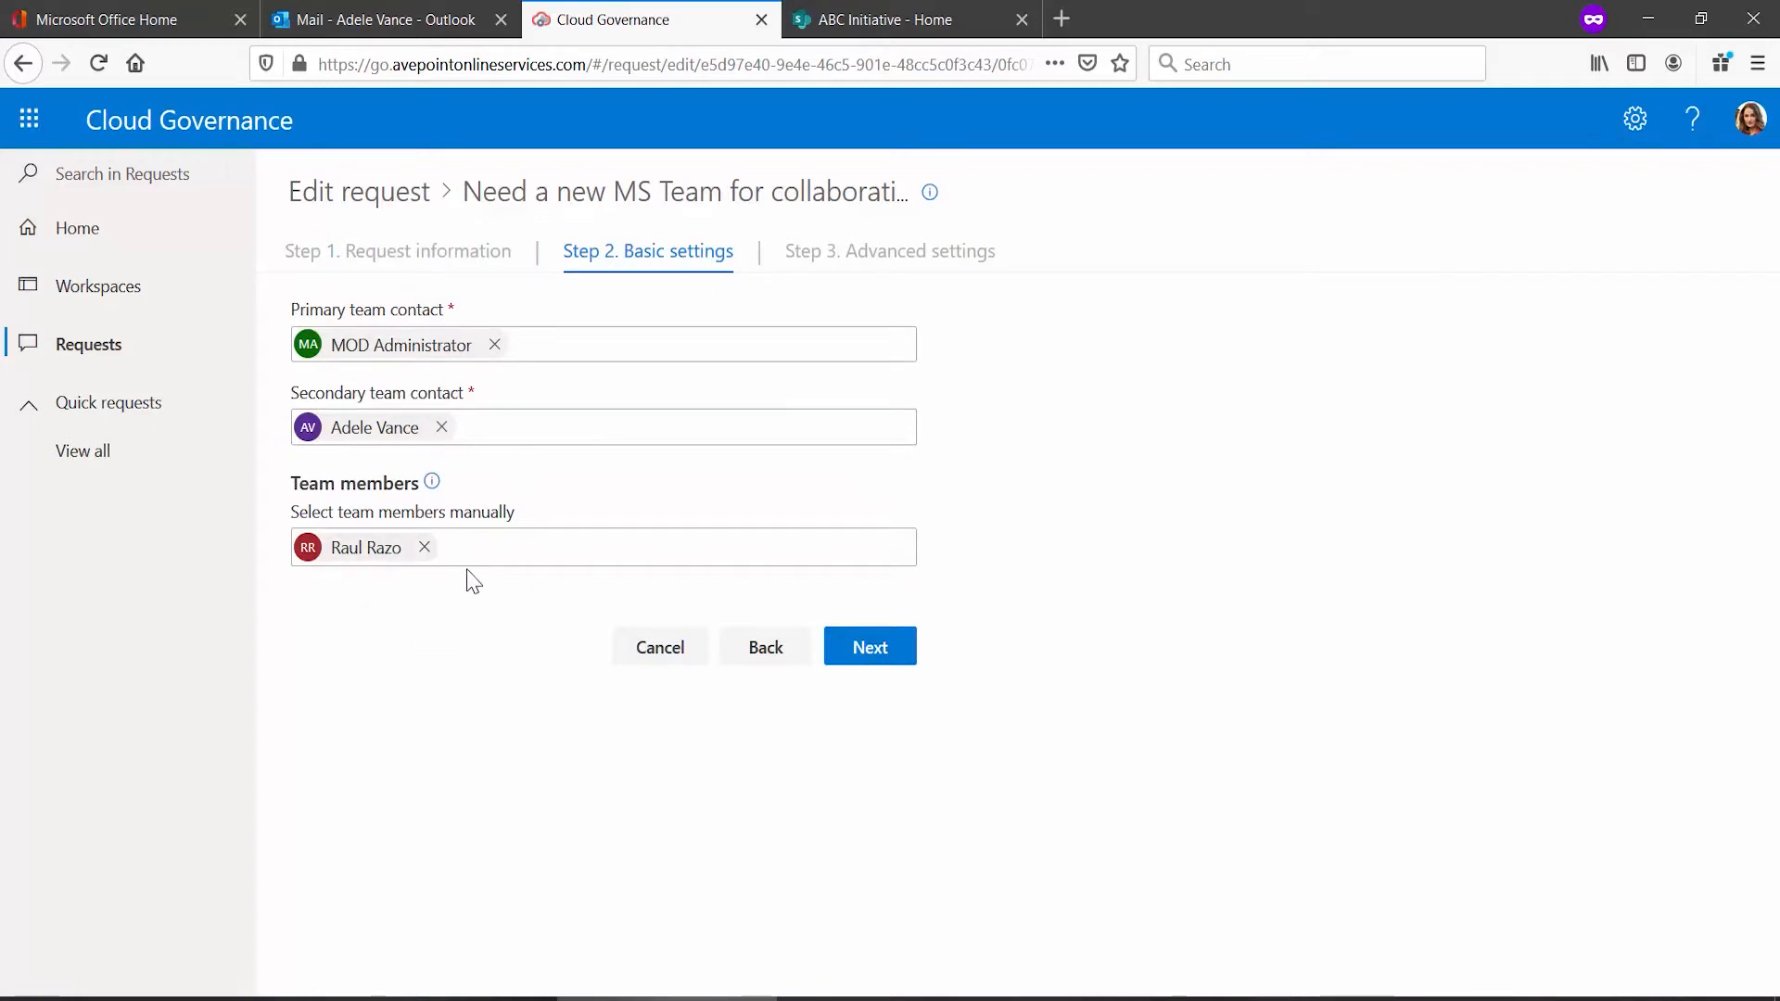
# Disallow guests from creating, updating and deleting channels in the request's advanced settings, and submit the edited request.
pyautogui.click(878, 658)
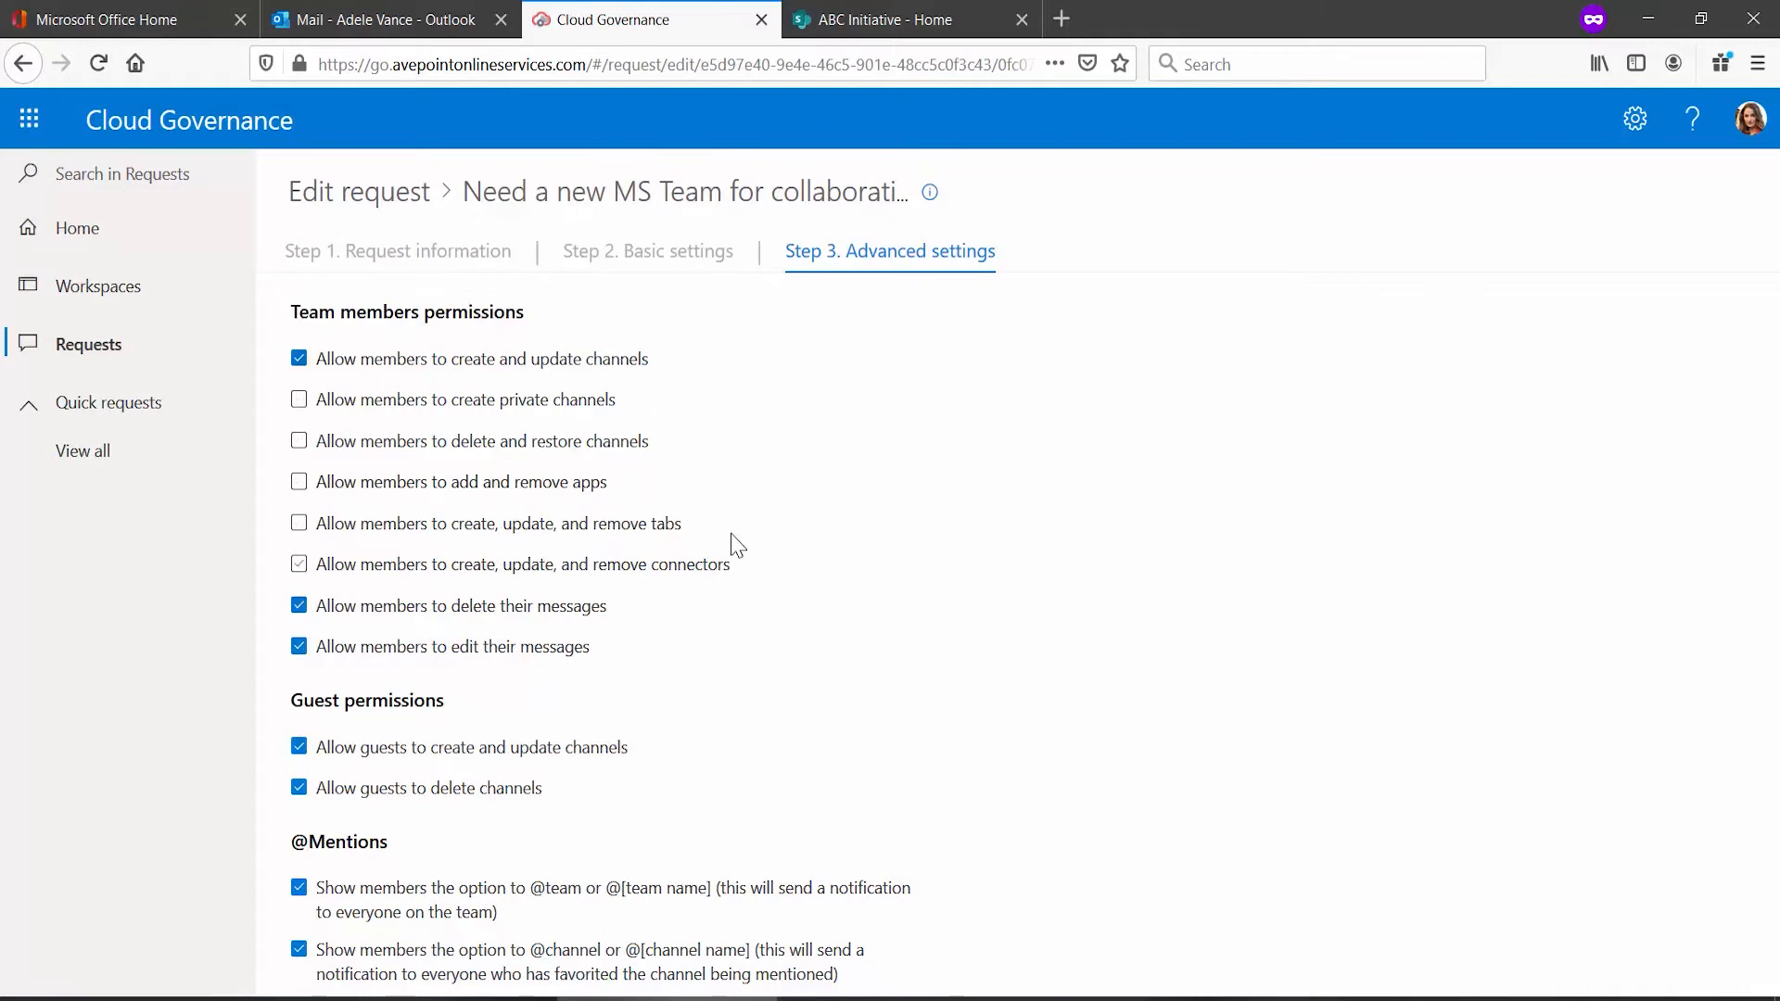
pyautogui.scroll(-3, 733, 546)
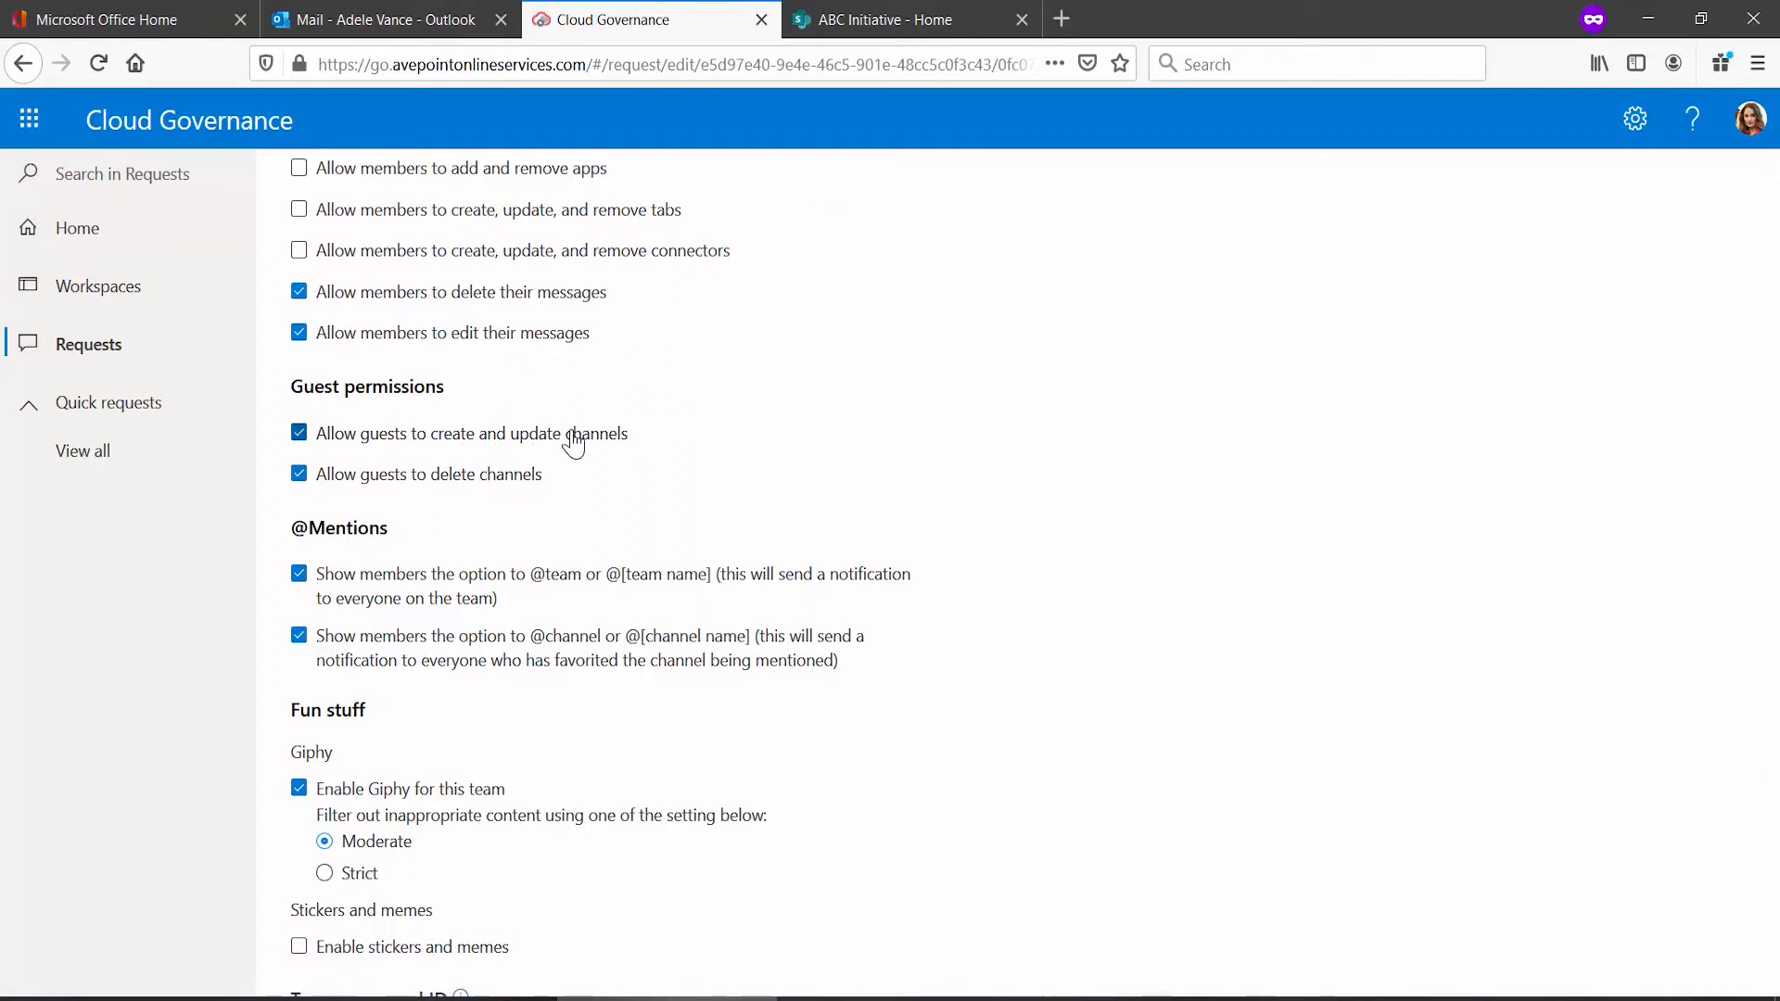
pyautogui.click(299, 436)
pyautogui.click(298, 474)
pyautogui.scroll(-5, 667, 476)
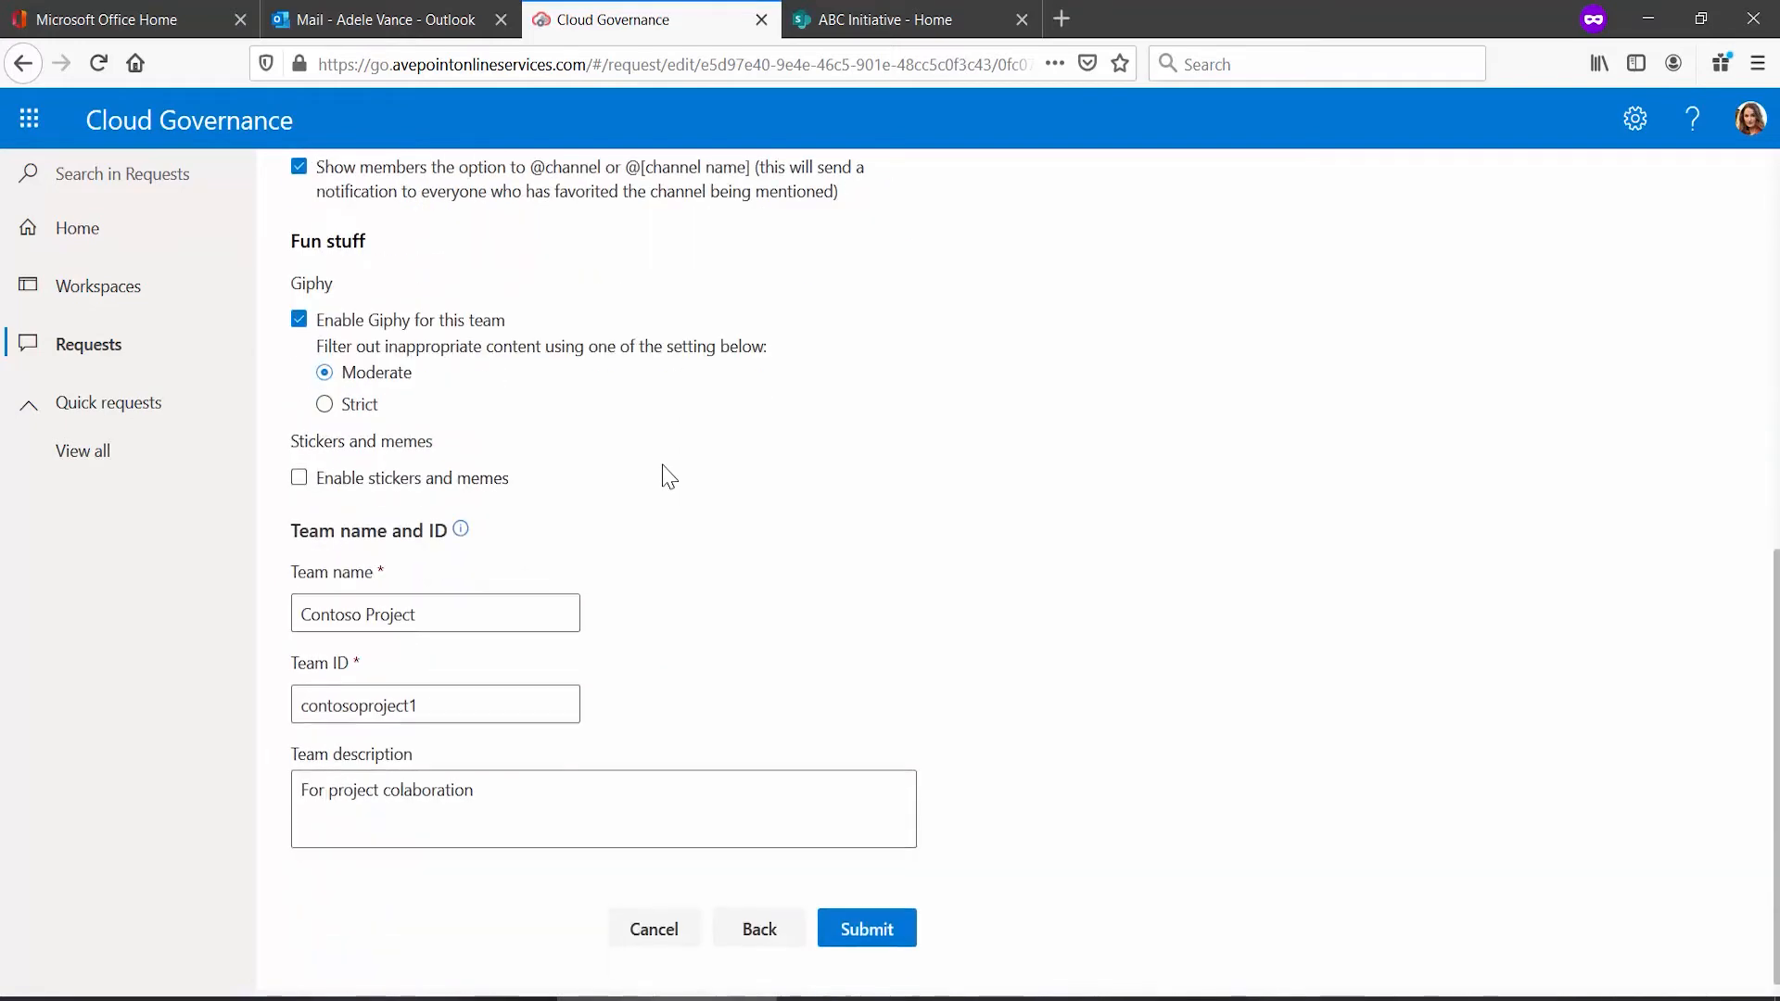
pyautogui.scroll(-1, 667, 475)
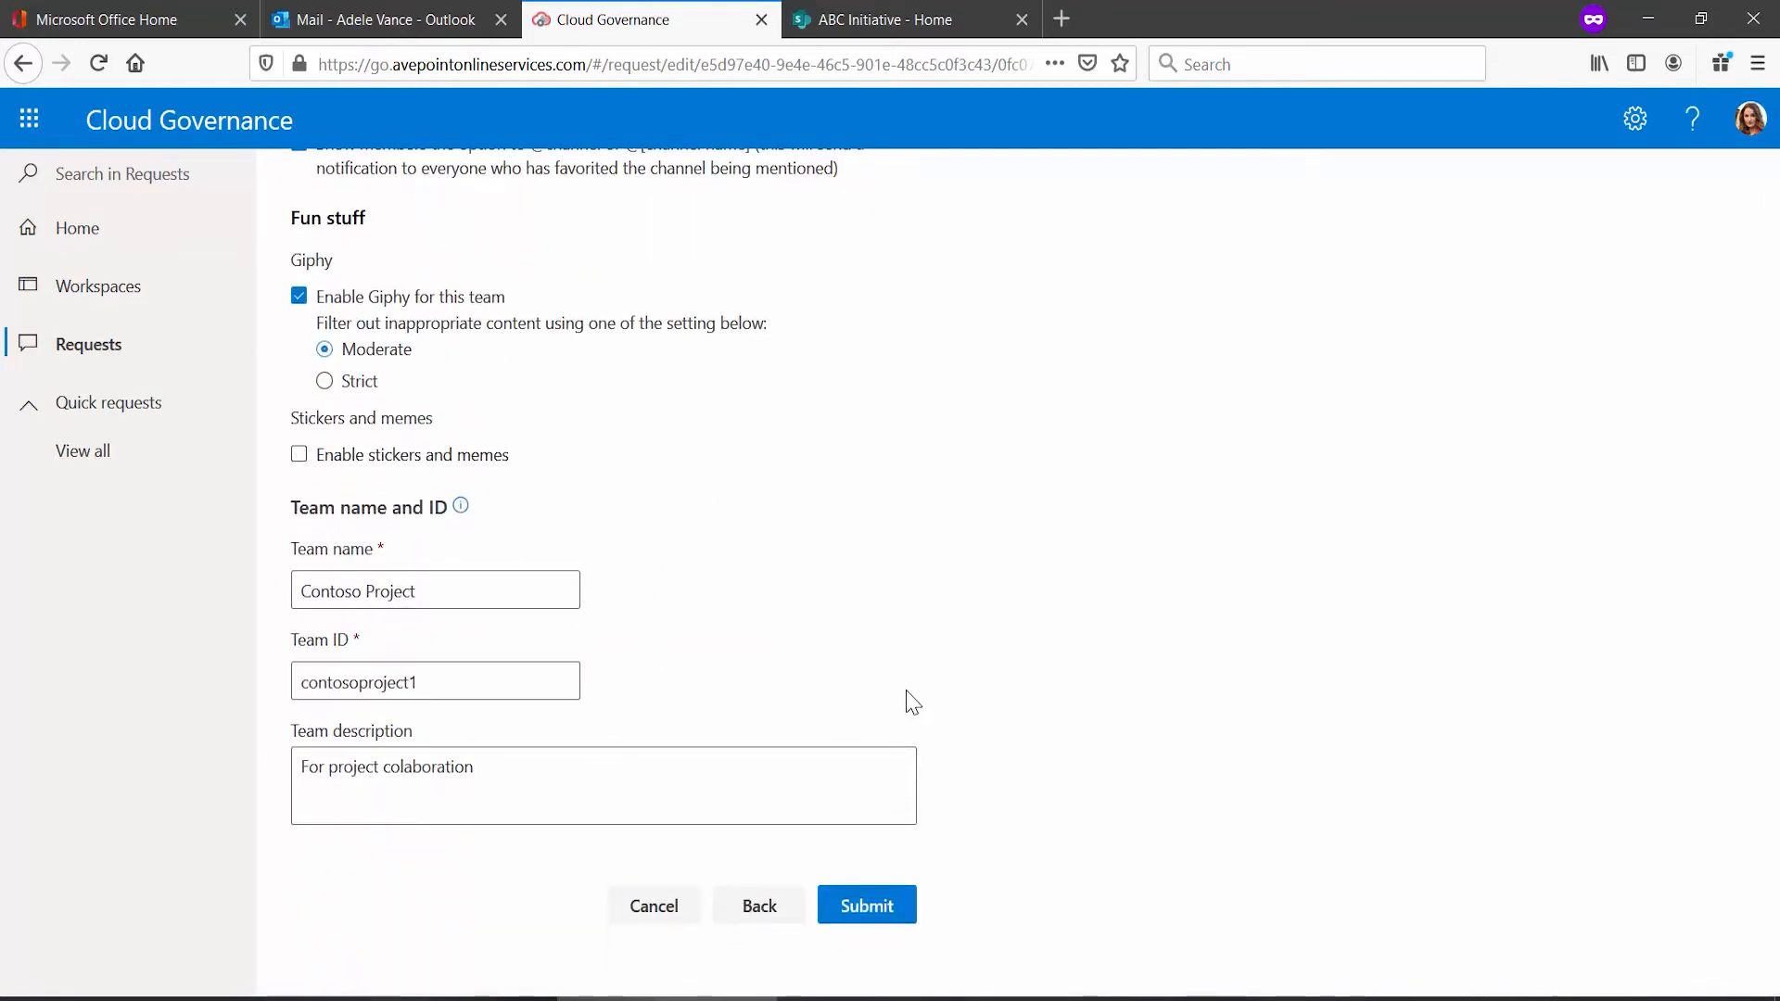
pyautogui.click(860, 907)
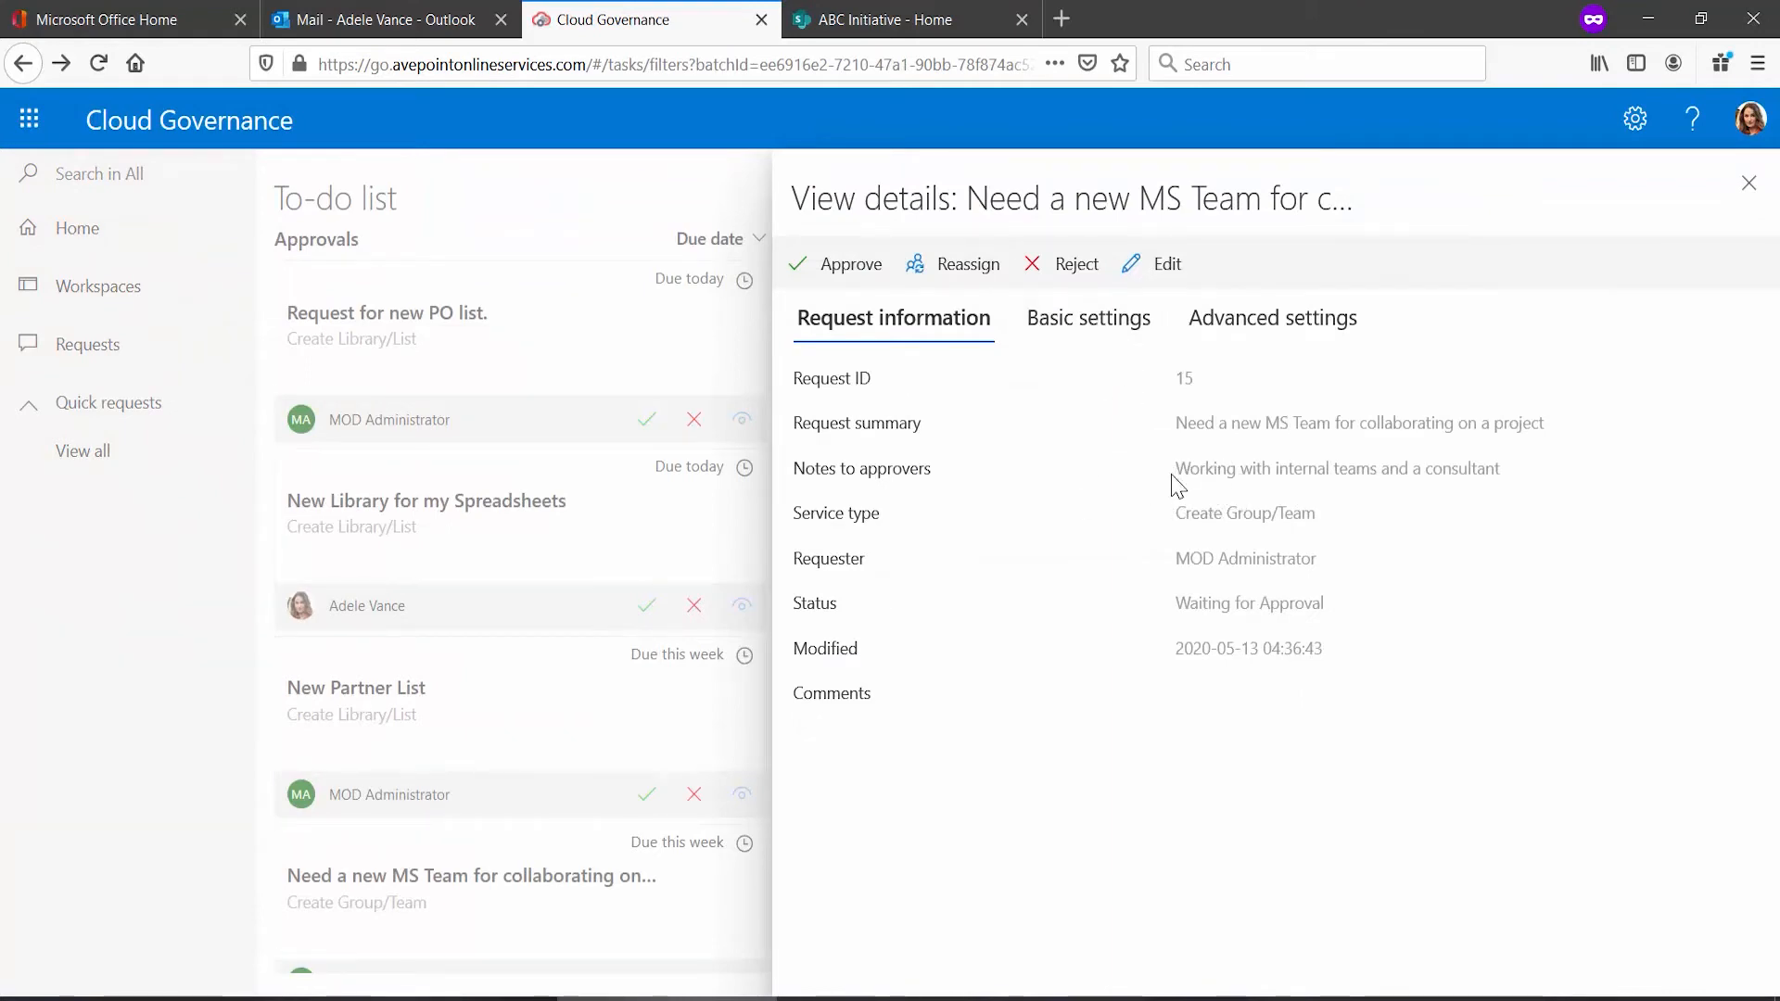
# Check the privacy and guest permissions in the edited request's basic and advanced settings.
pyautogui.click(1066, 312)
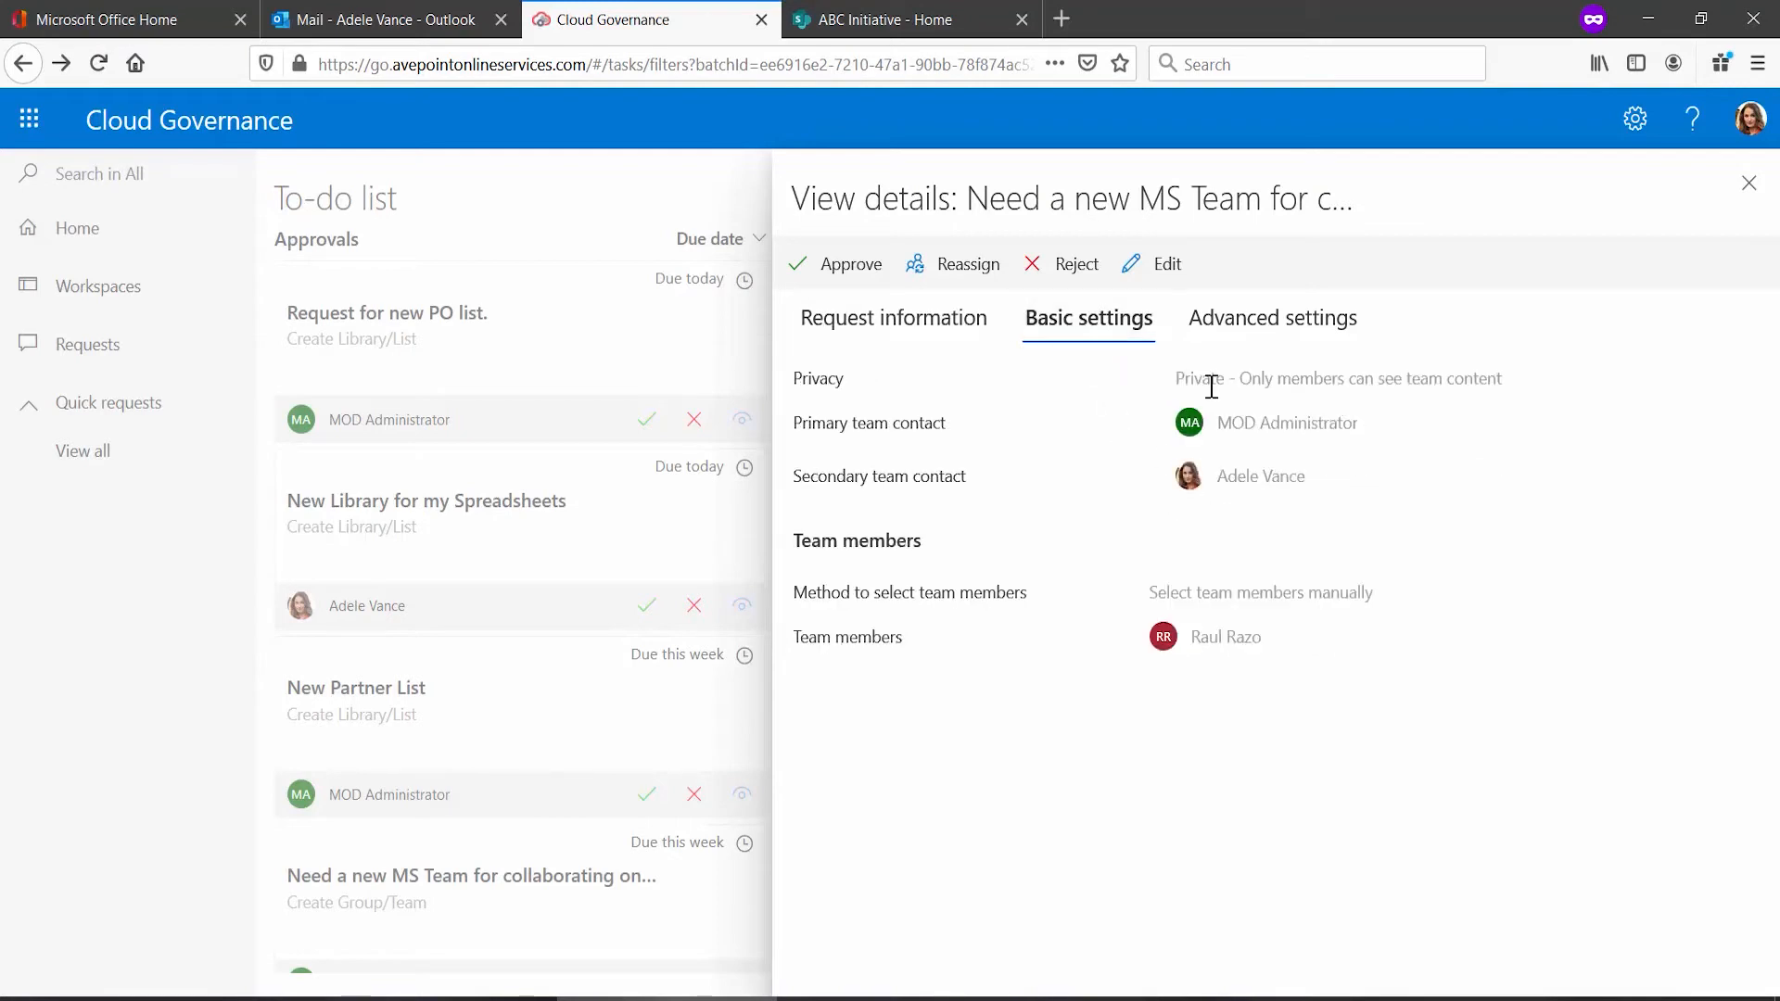
pyautogui.click(1244, 320)
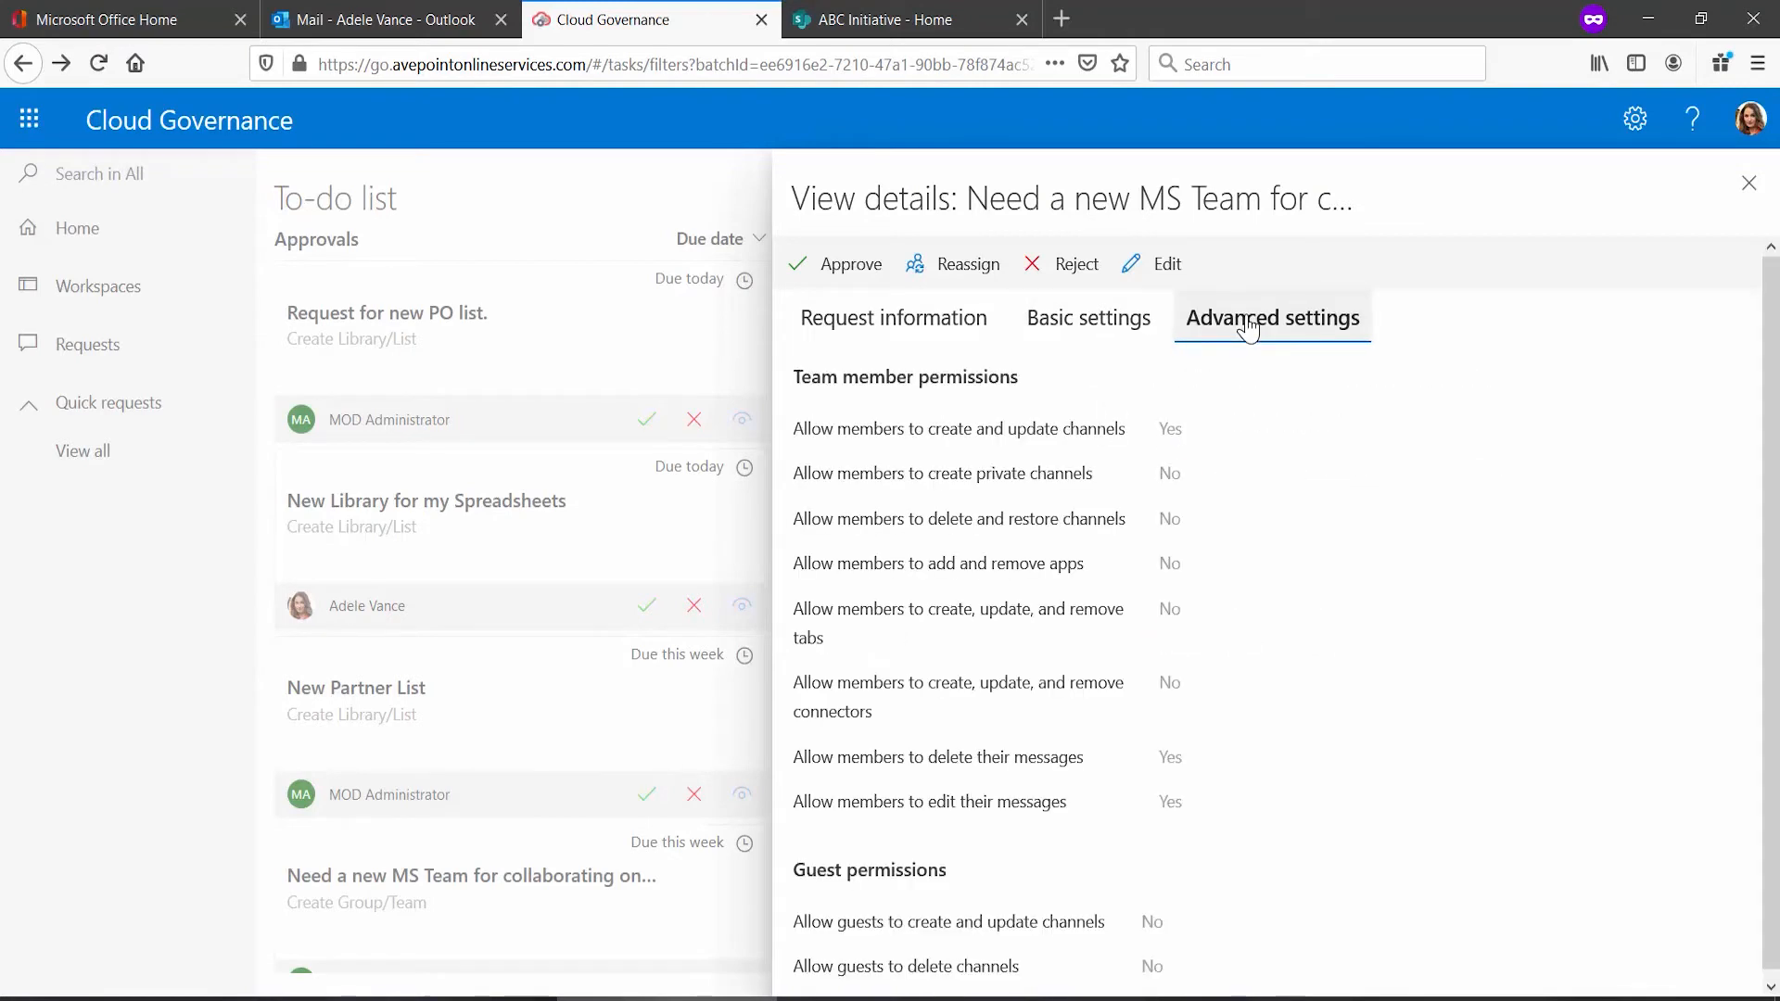
pyautogui.scroll(-5, 1049, 556)
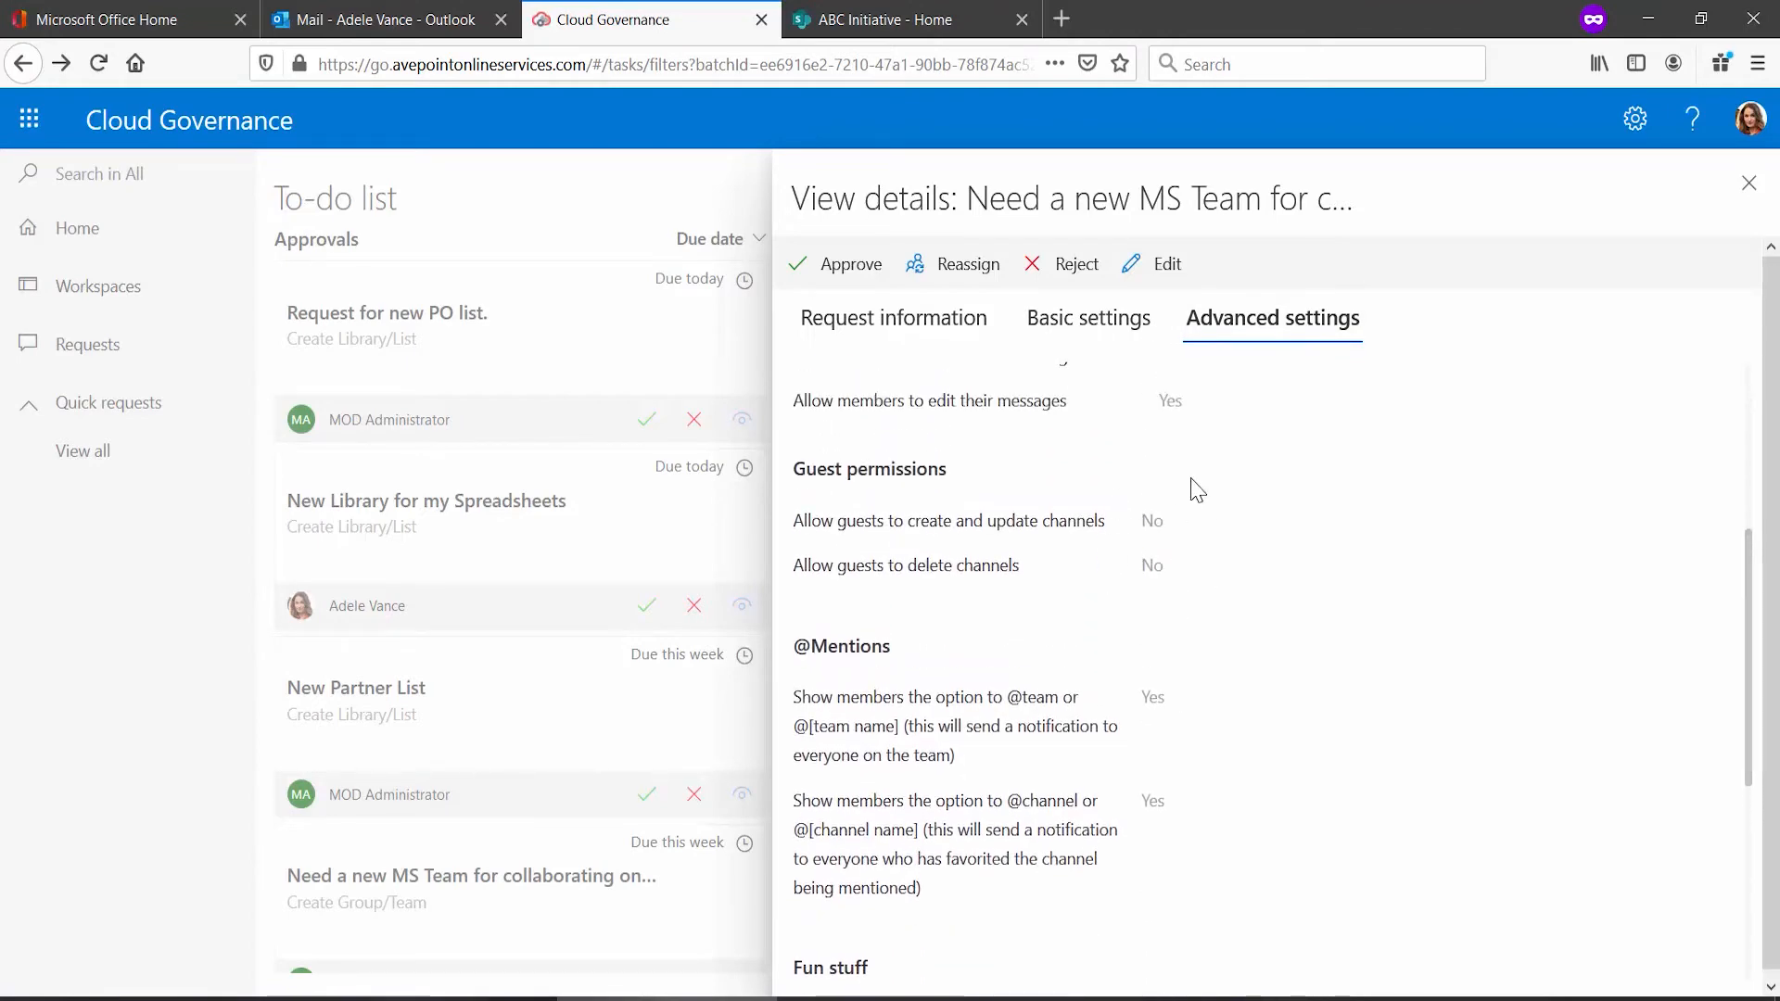
# Approve the MS Team request with the comment "Approved".
pyautogui.click(857, 269)
pyautogui.click(1617, 371)
pyautogui.write('Approved')
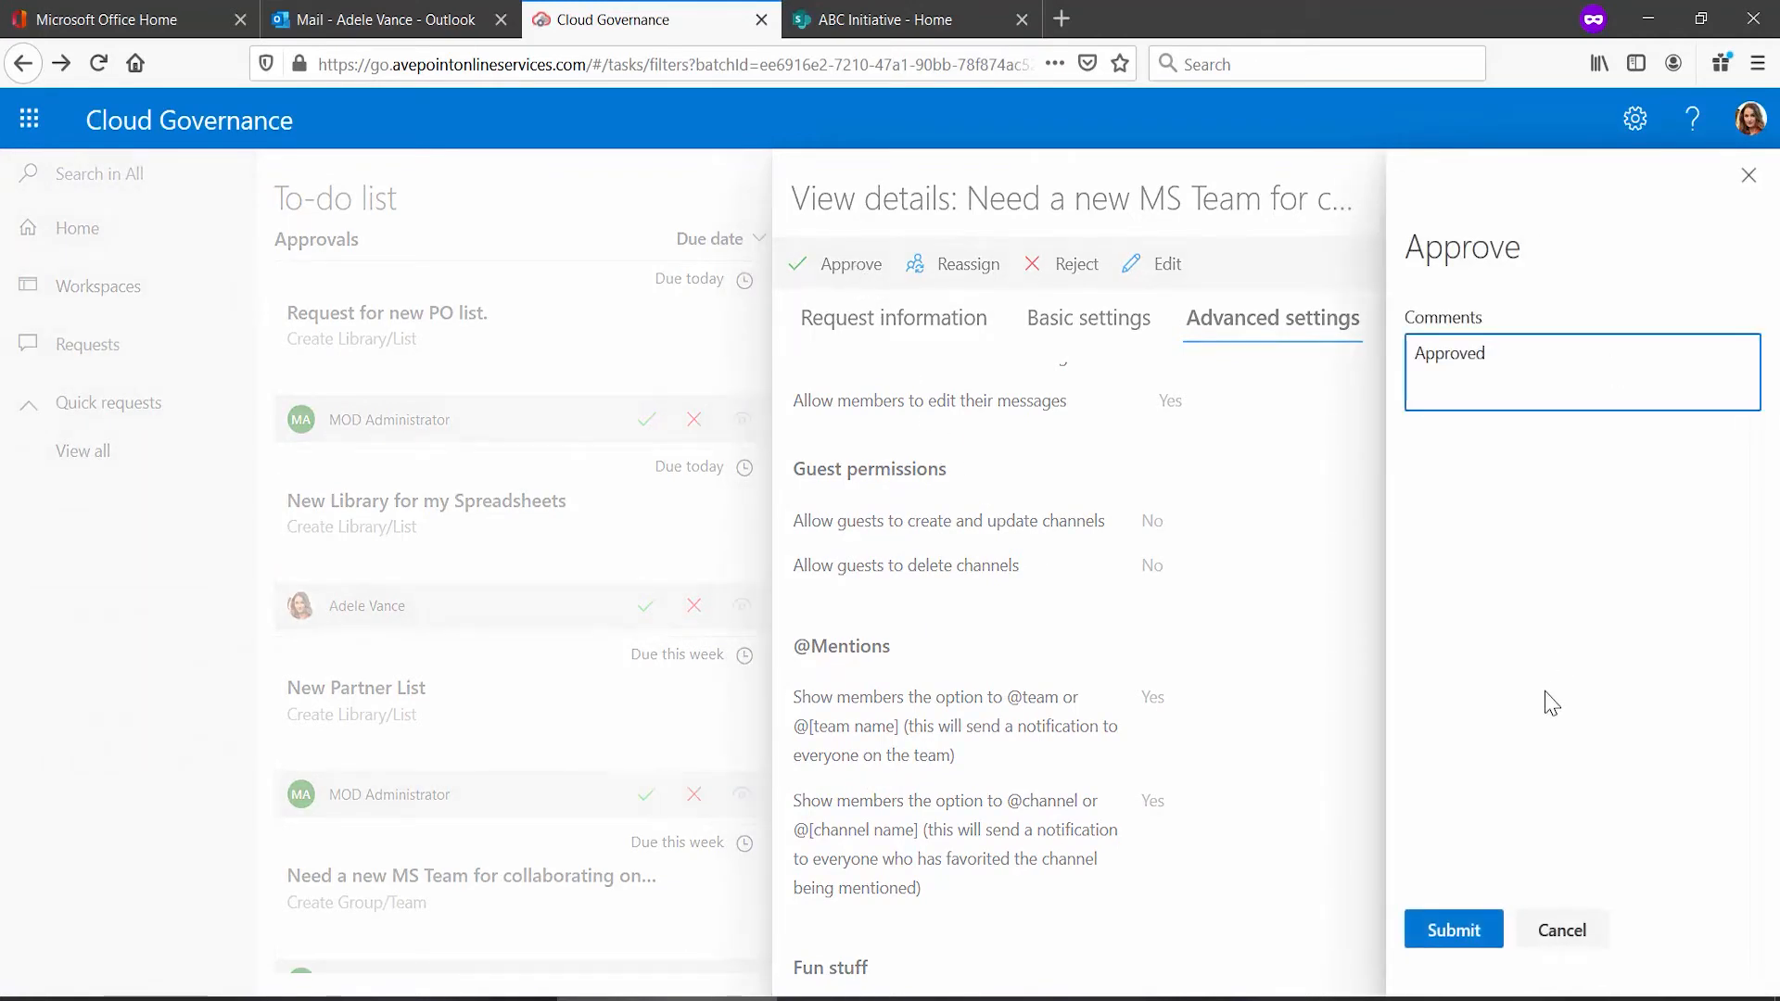
pyautogui.click(1442, 927)
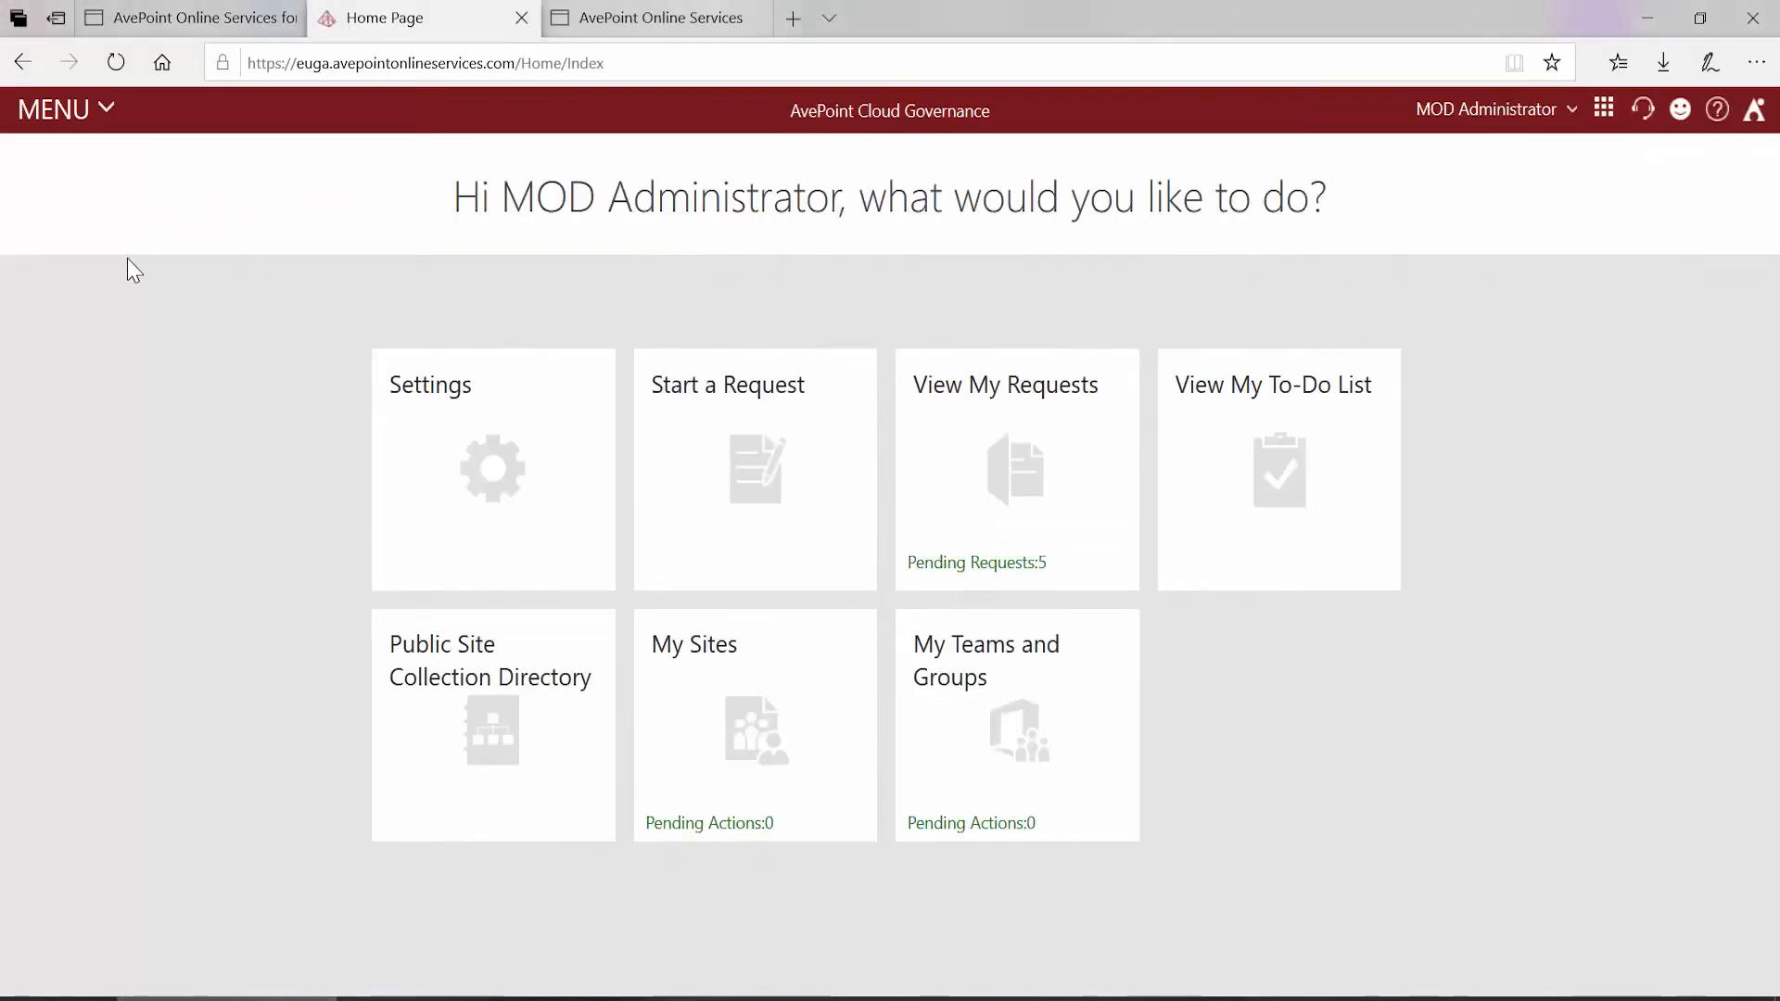
# Open the service list from the AvePoint Cloud Governance administrator settings and widen the Service column.
pyautogui.click(450, 436)
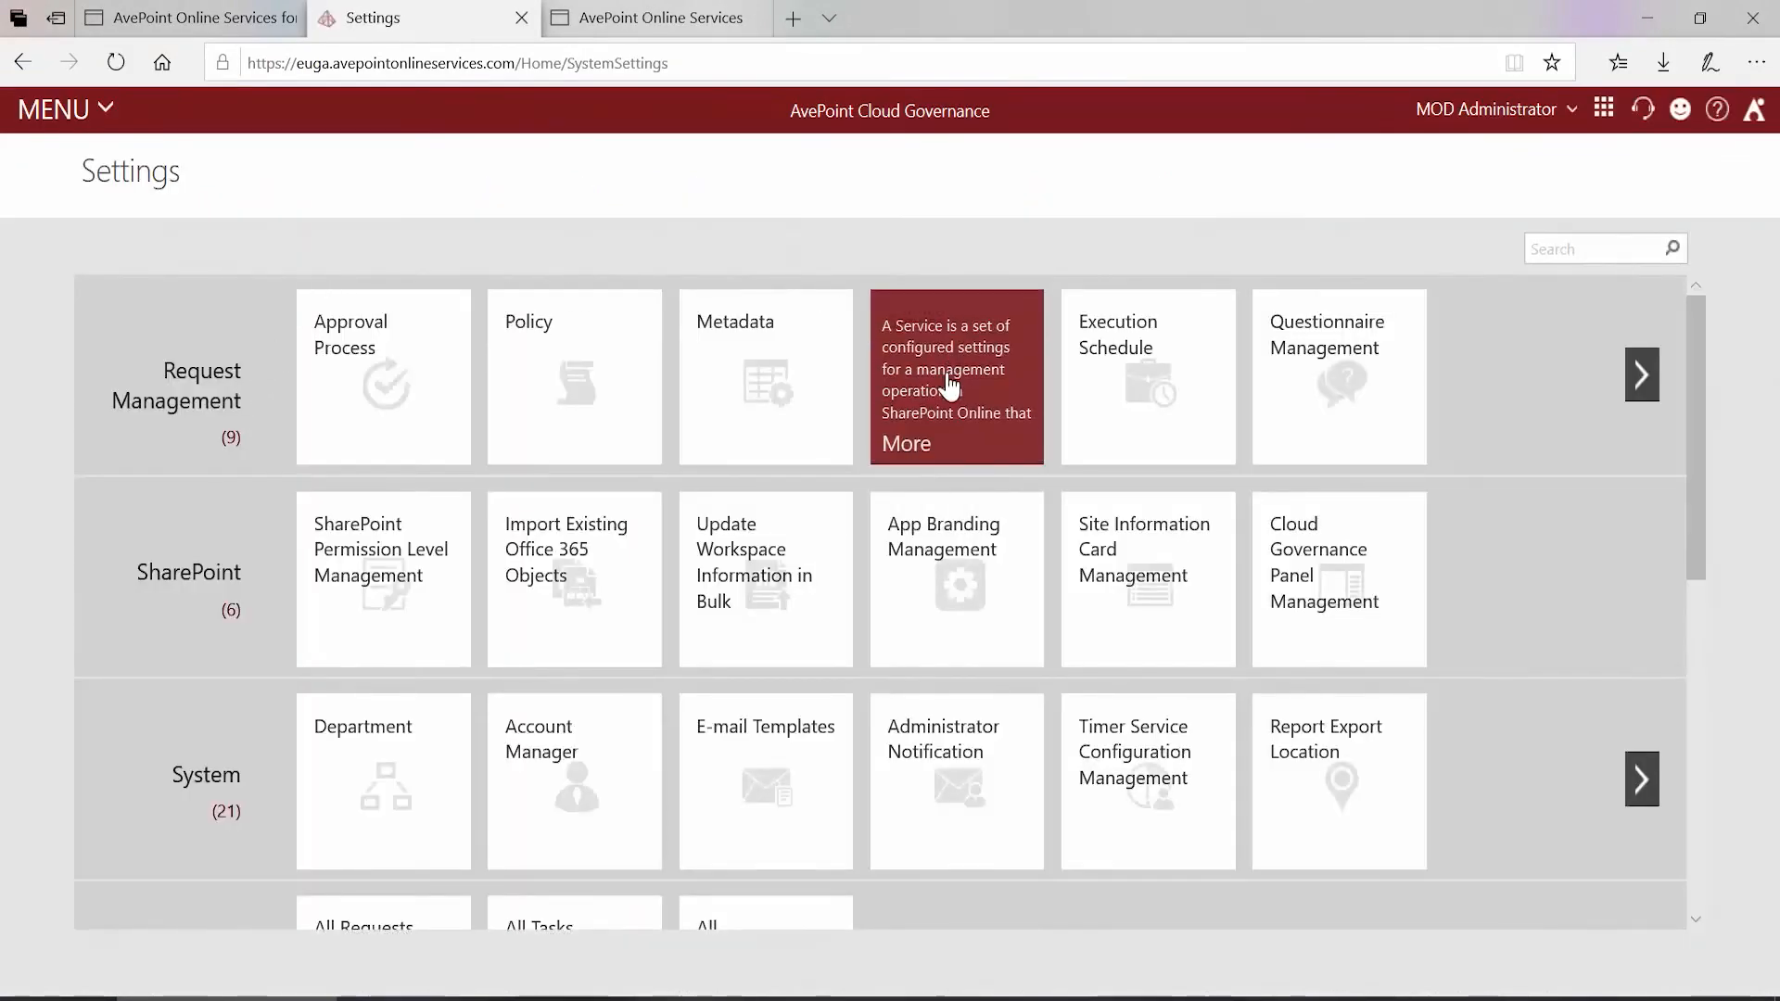
pyautogui.click(950, 383)
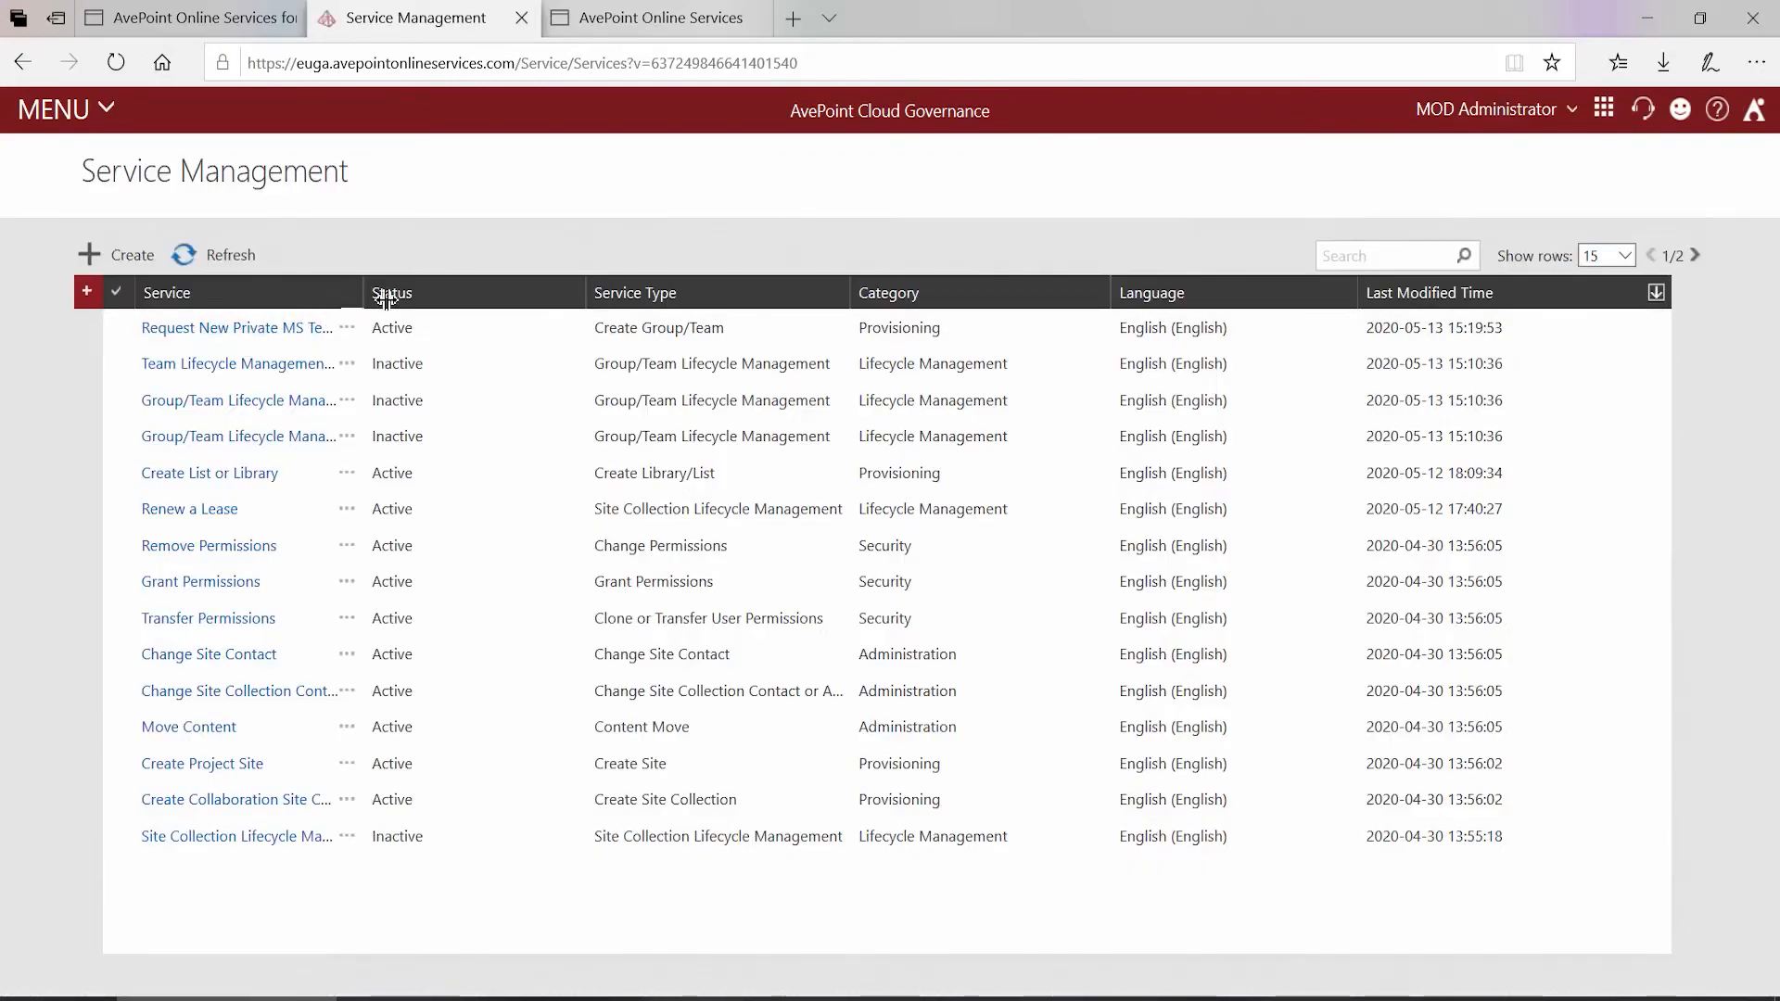
pyautogui.moveTo(386, 298); pyautogui.dragTo(458, 300)
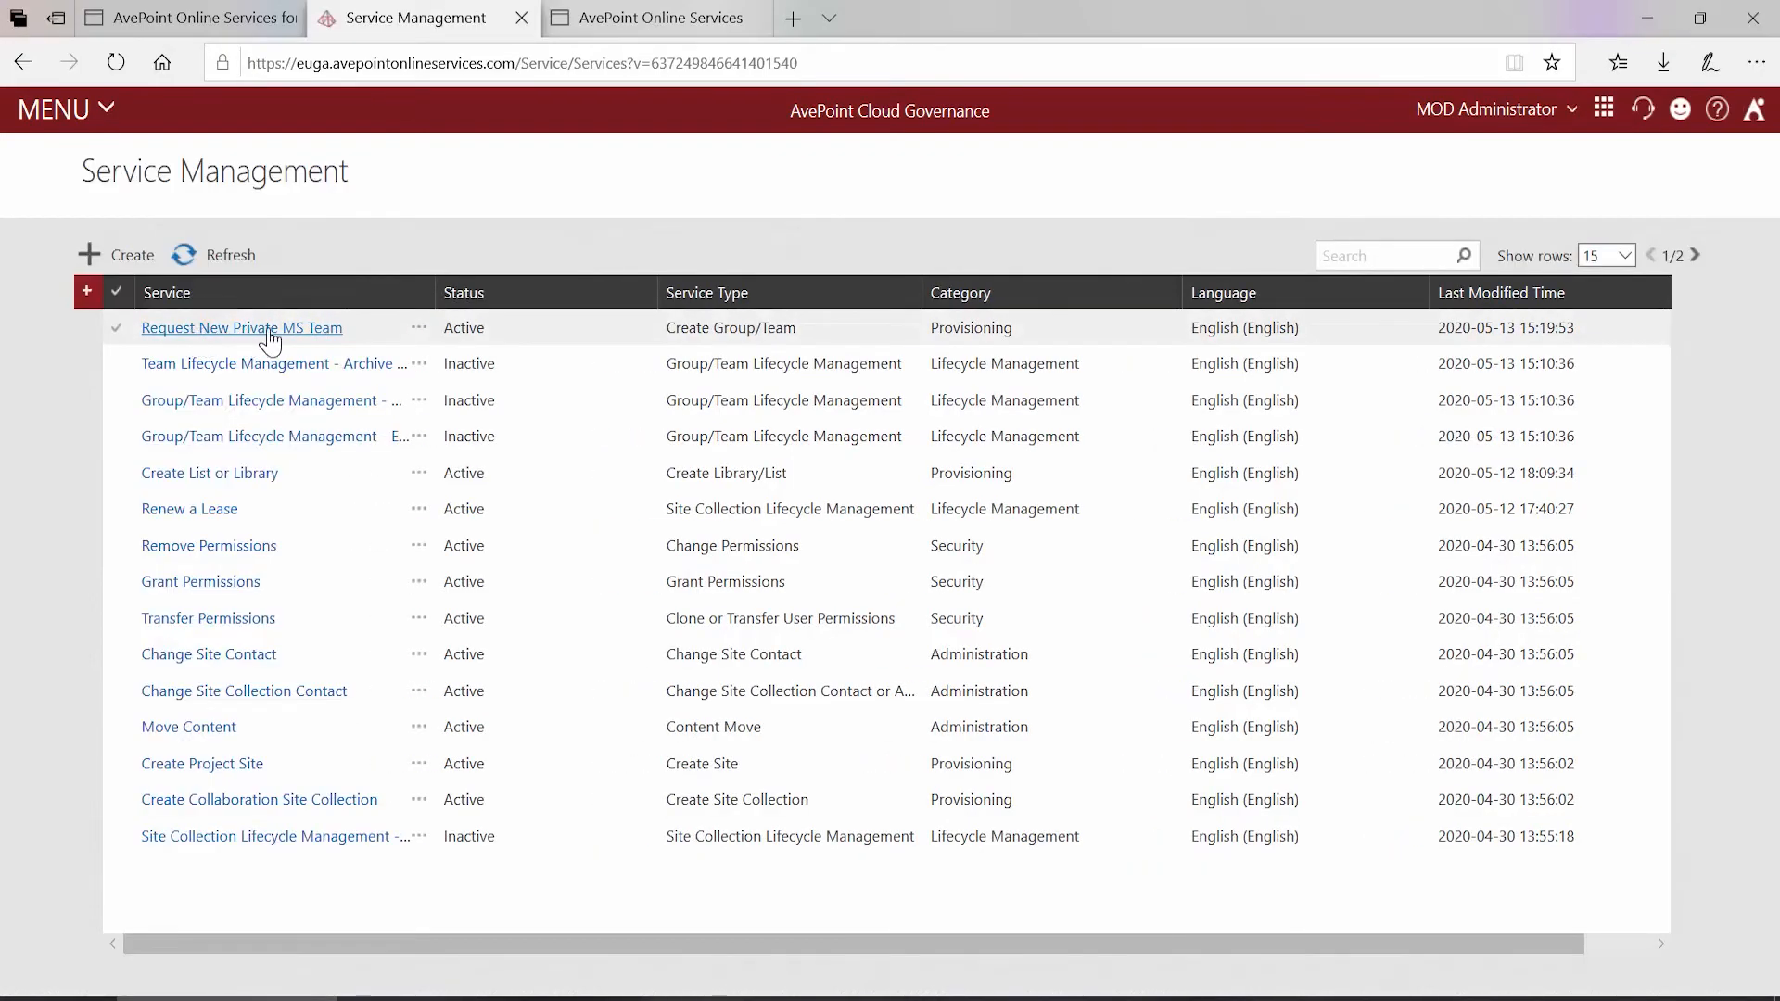
# Review the Request New Private MS Team service details through the approver editing options, and close the details.
pyautogui.click(271, 330)
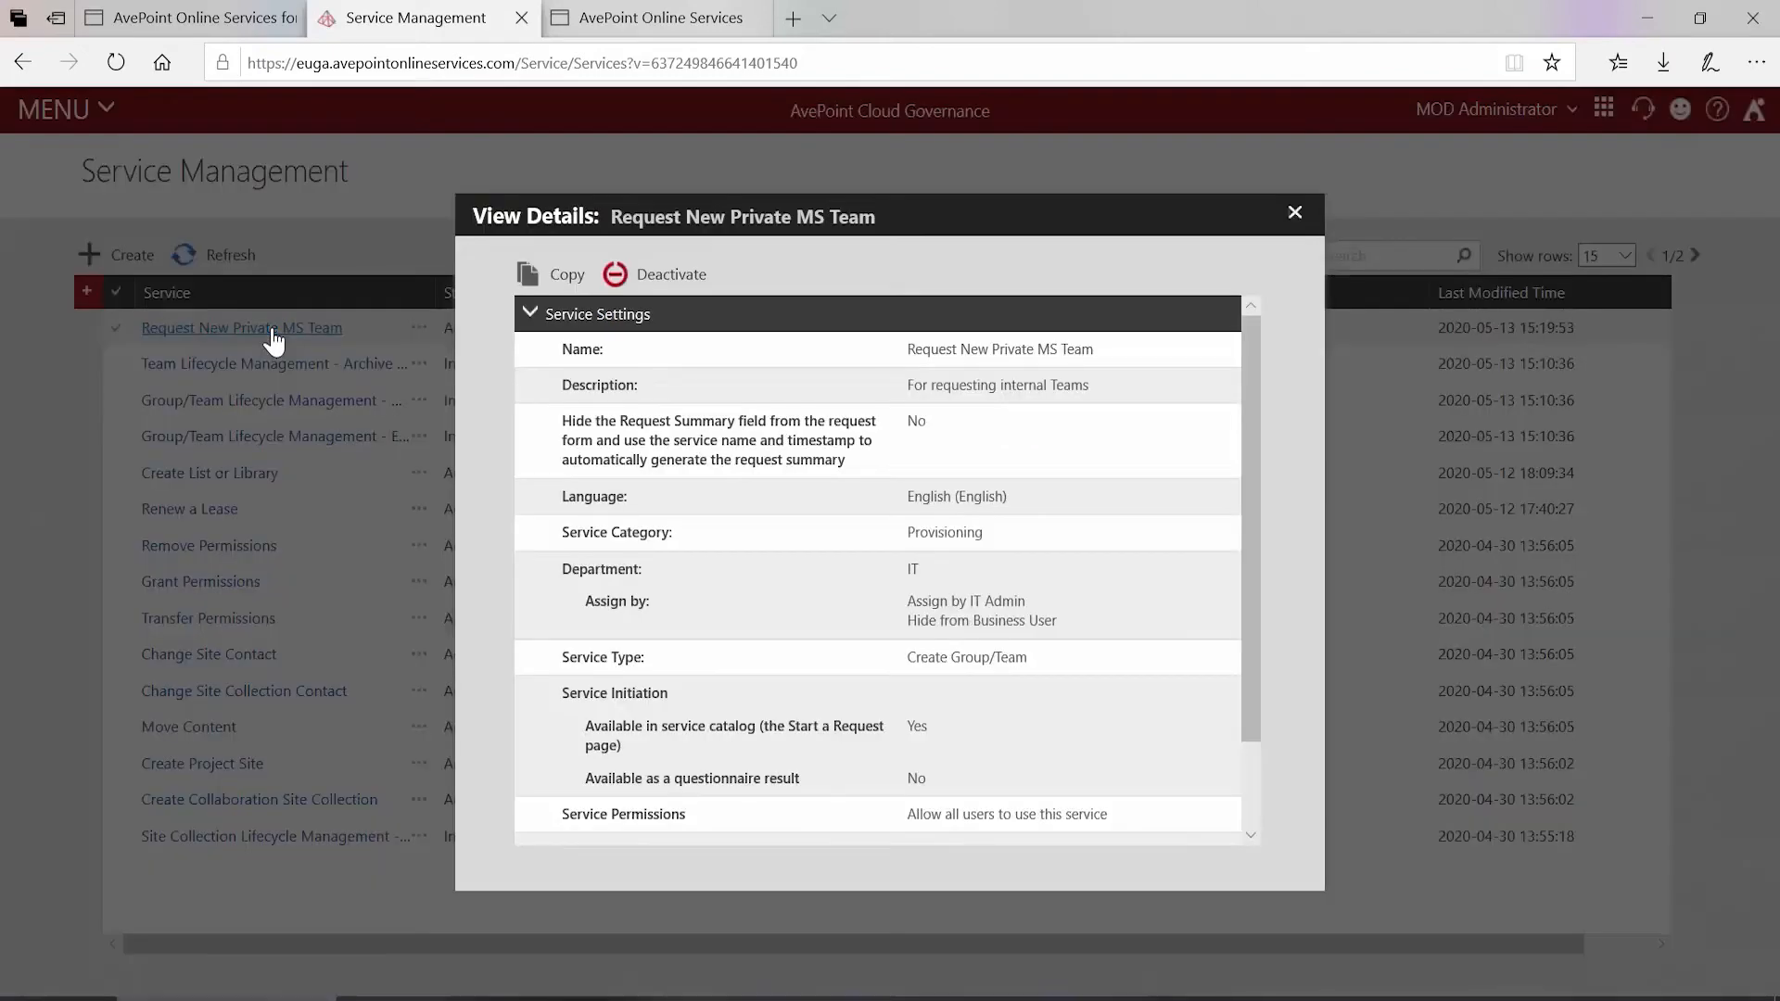
pyautogui.scroll(-1, 790, 460)
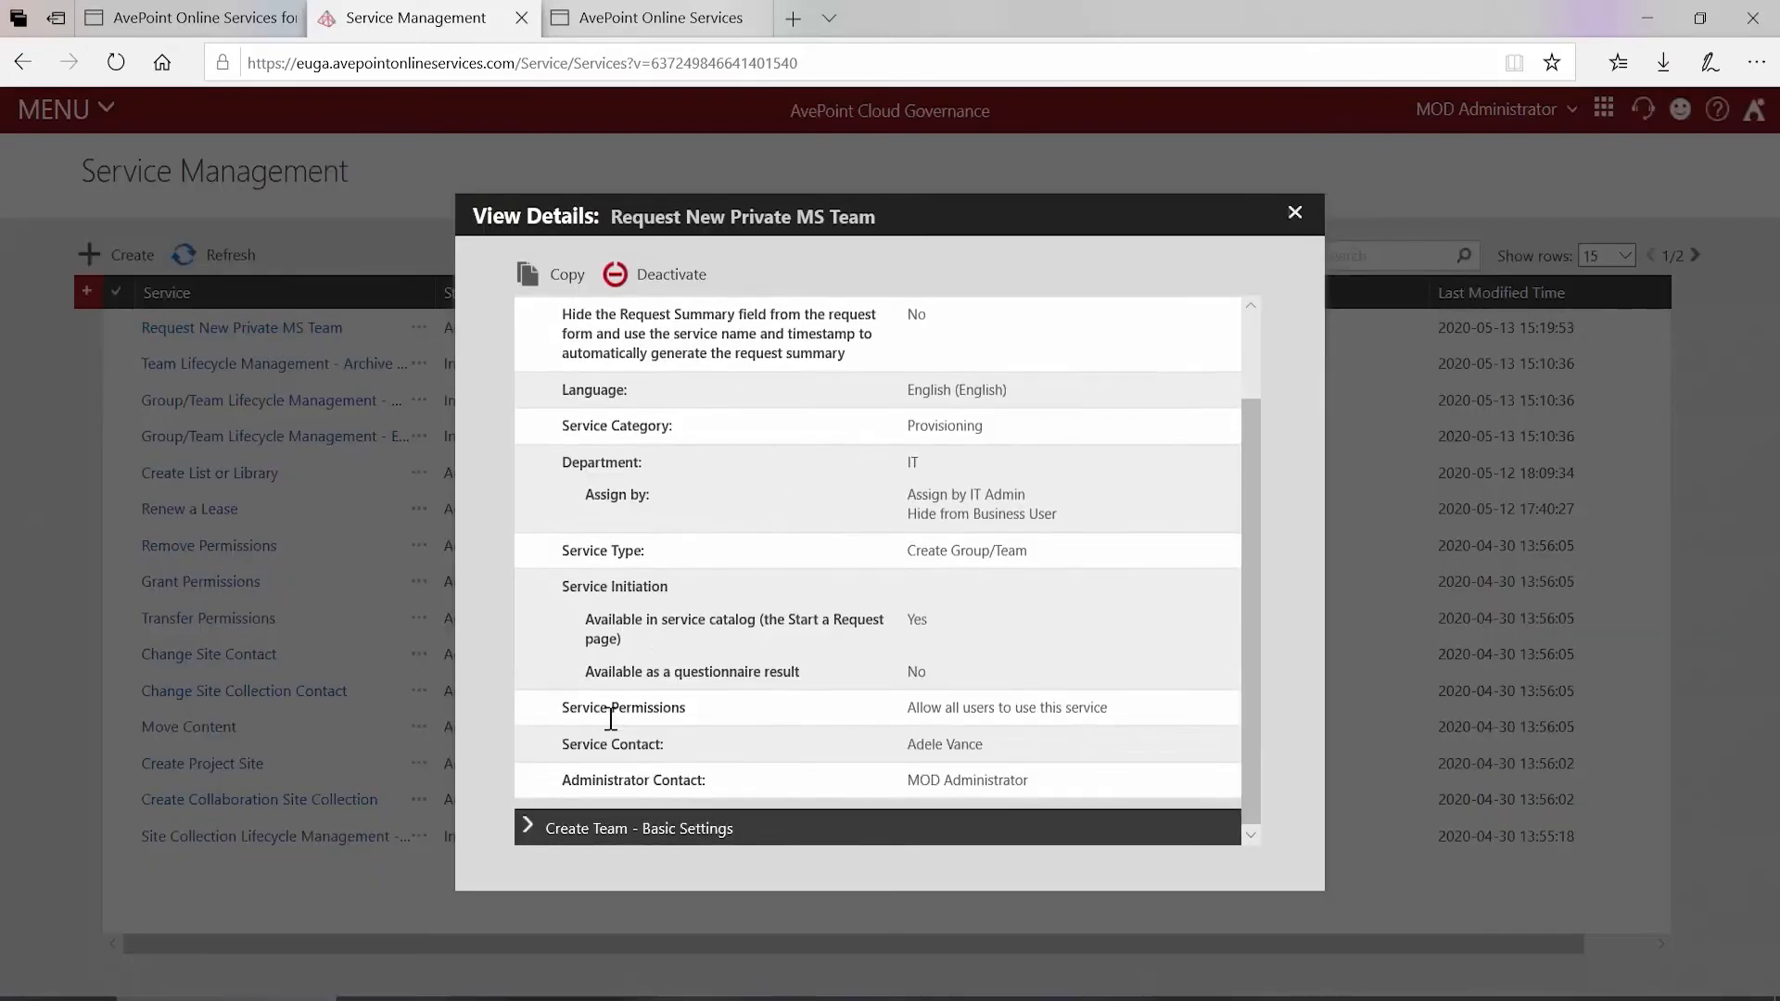
pyautogui.click(524, 828)
pyautogui.scroll(-5, 788, 604)
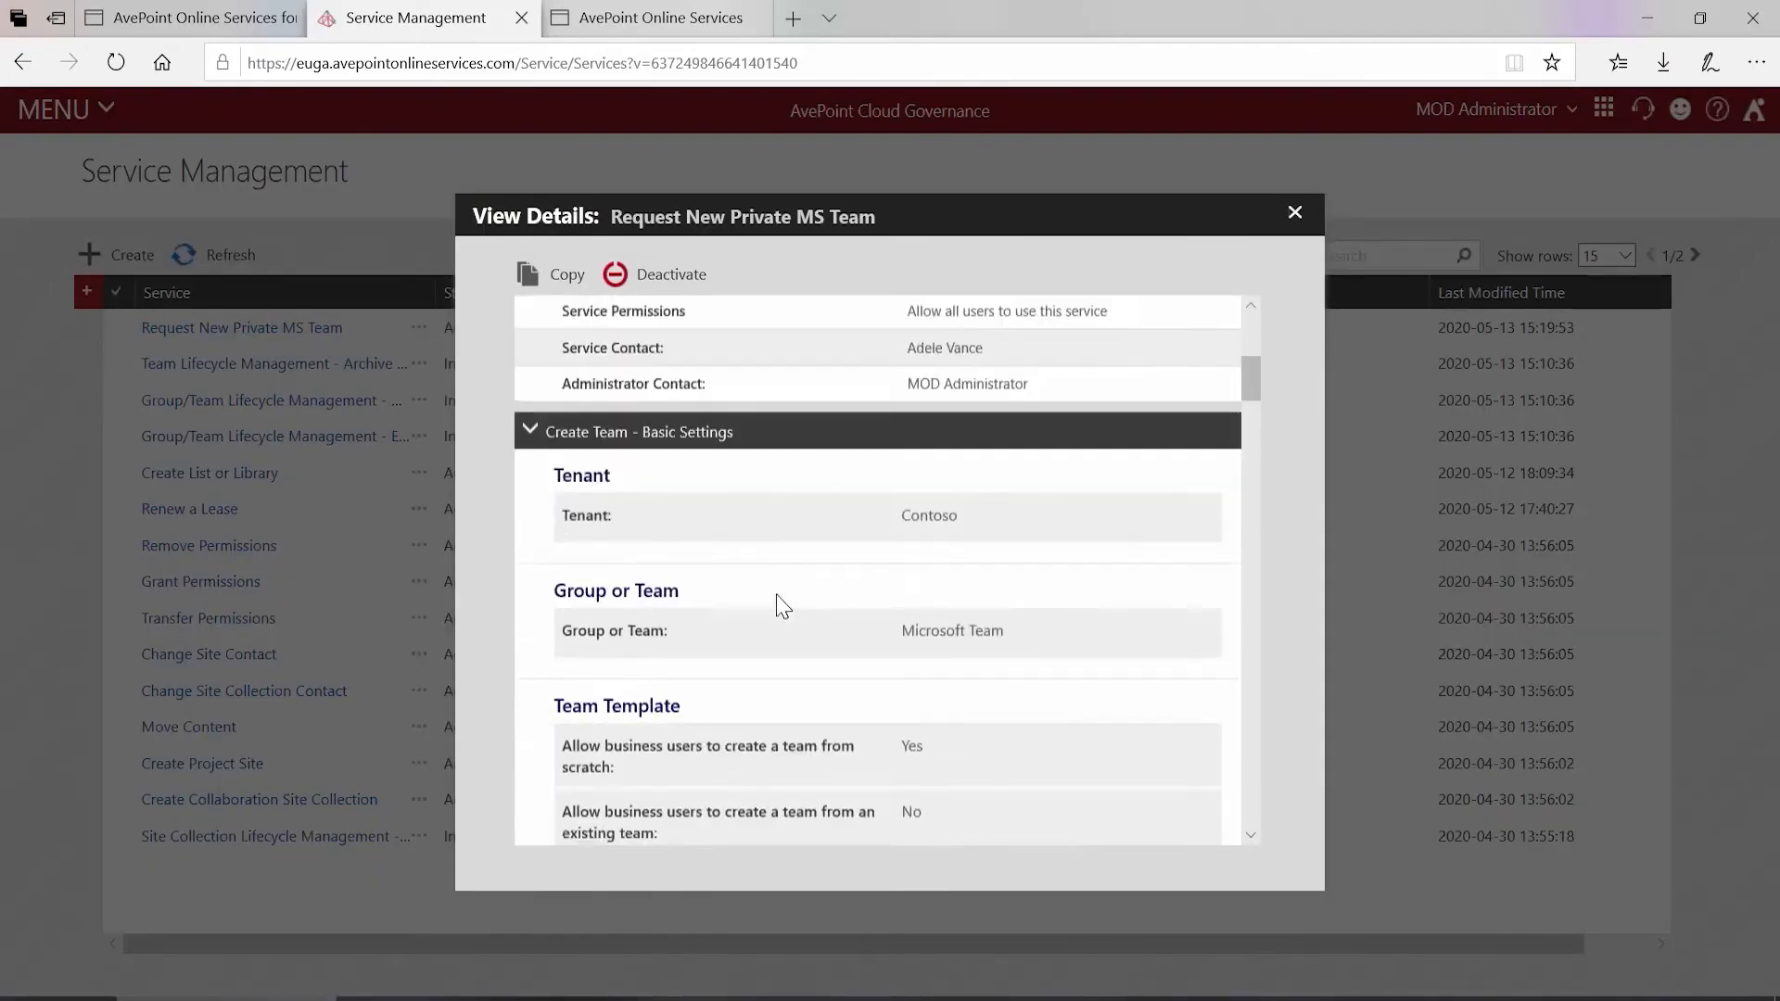
pyautogui.scroll(-15, 784, 608)
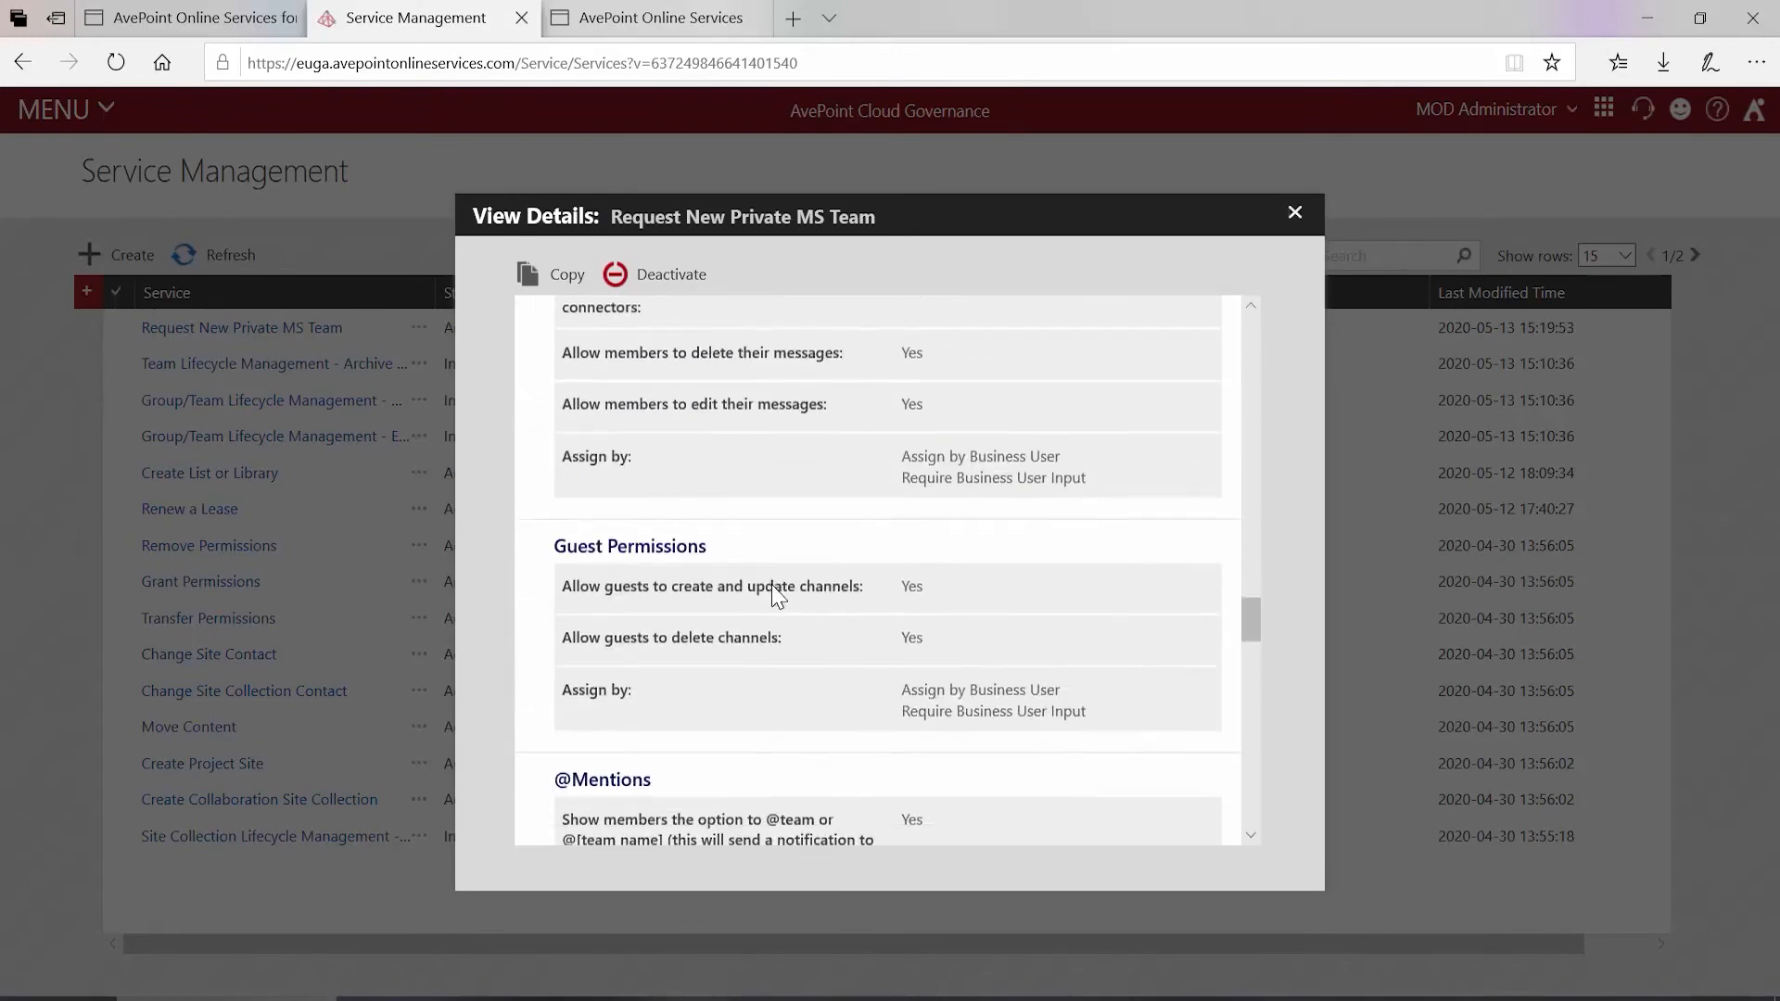
pyautogui.scroll(-10, 871, 578)
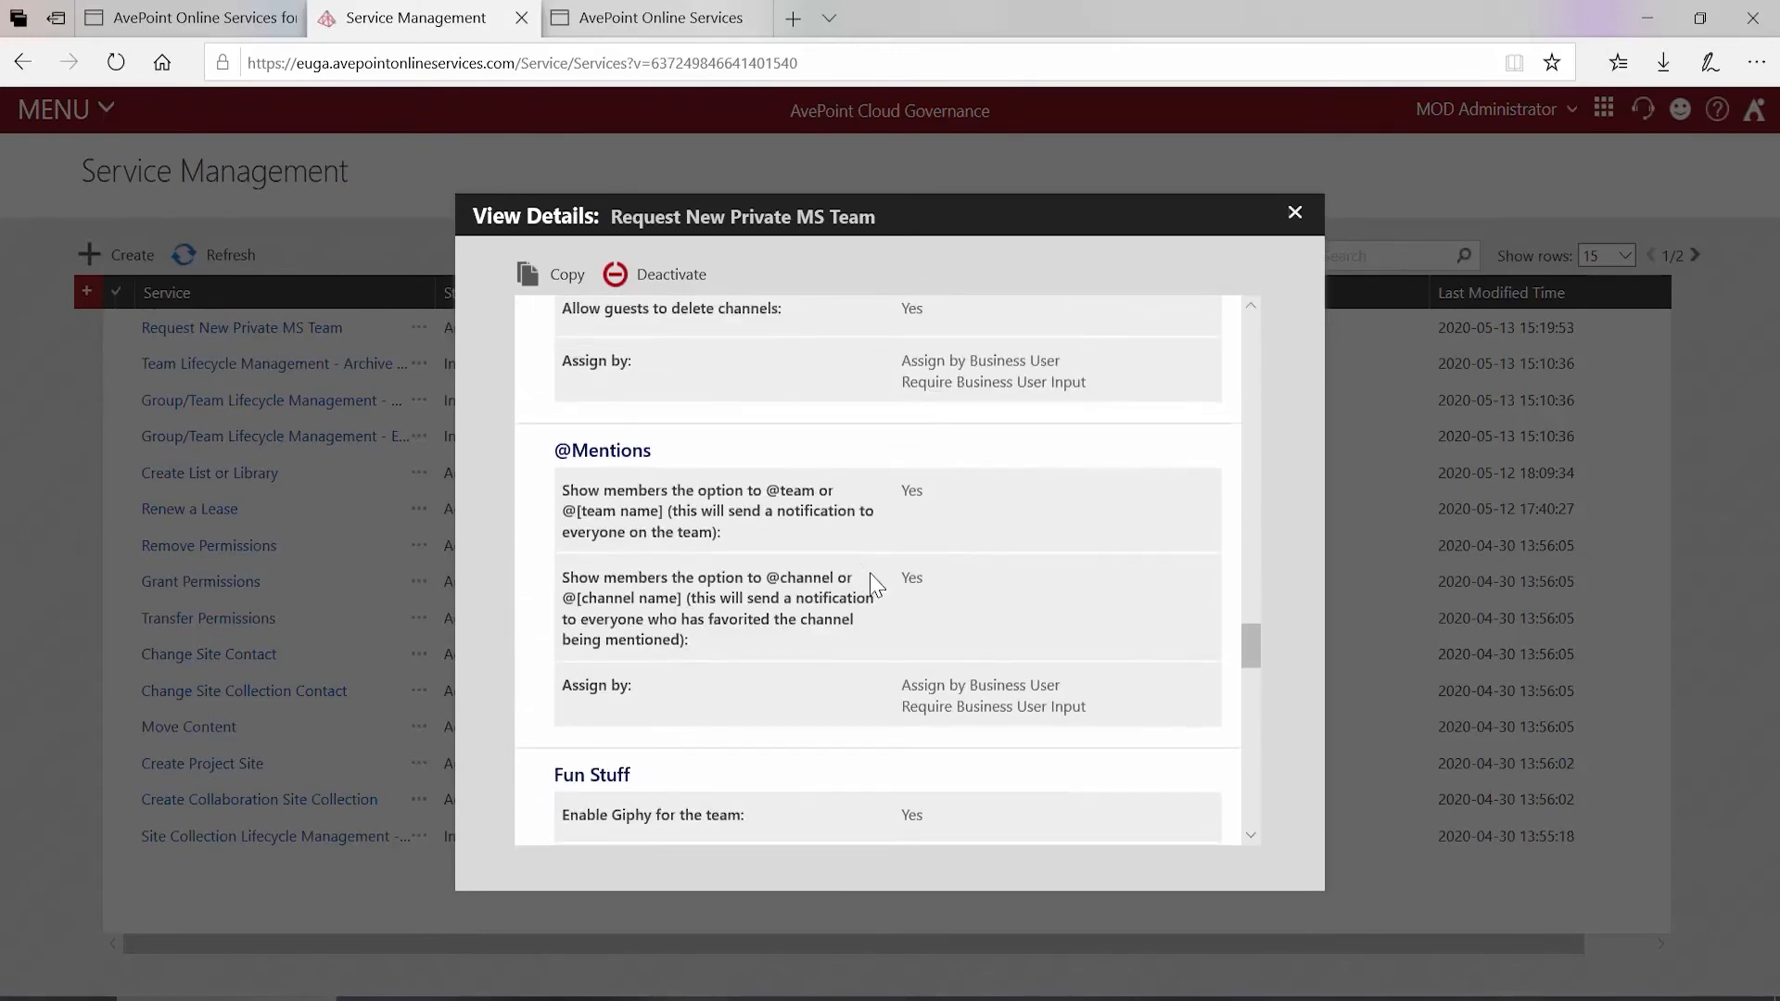
pyautogui.scroll(-8, 849, 558)
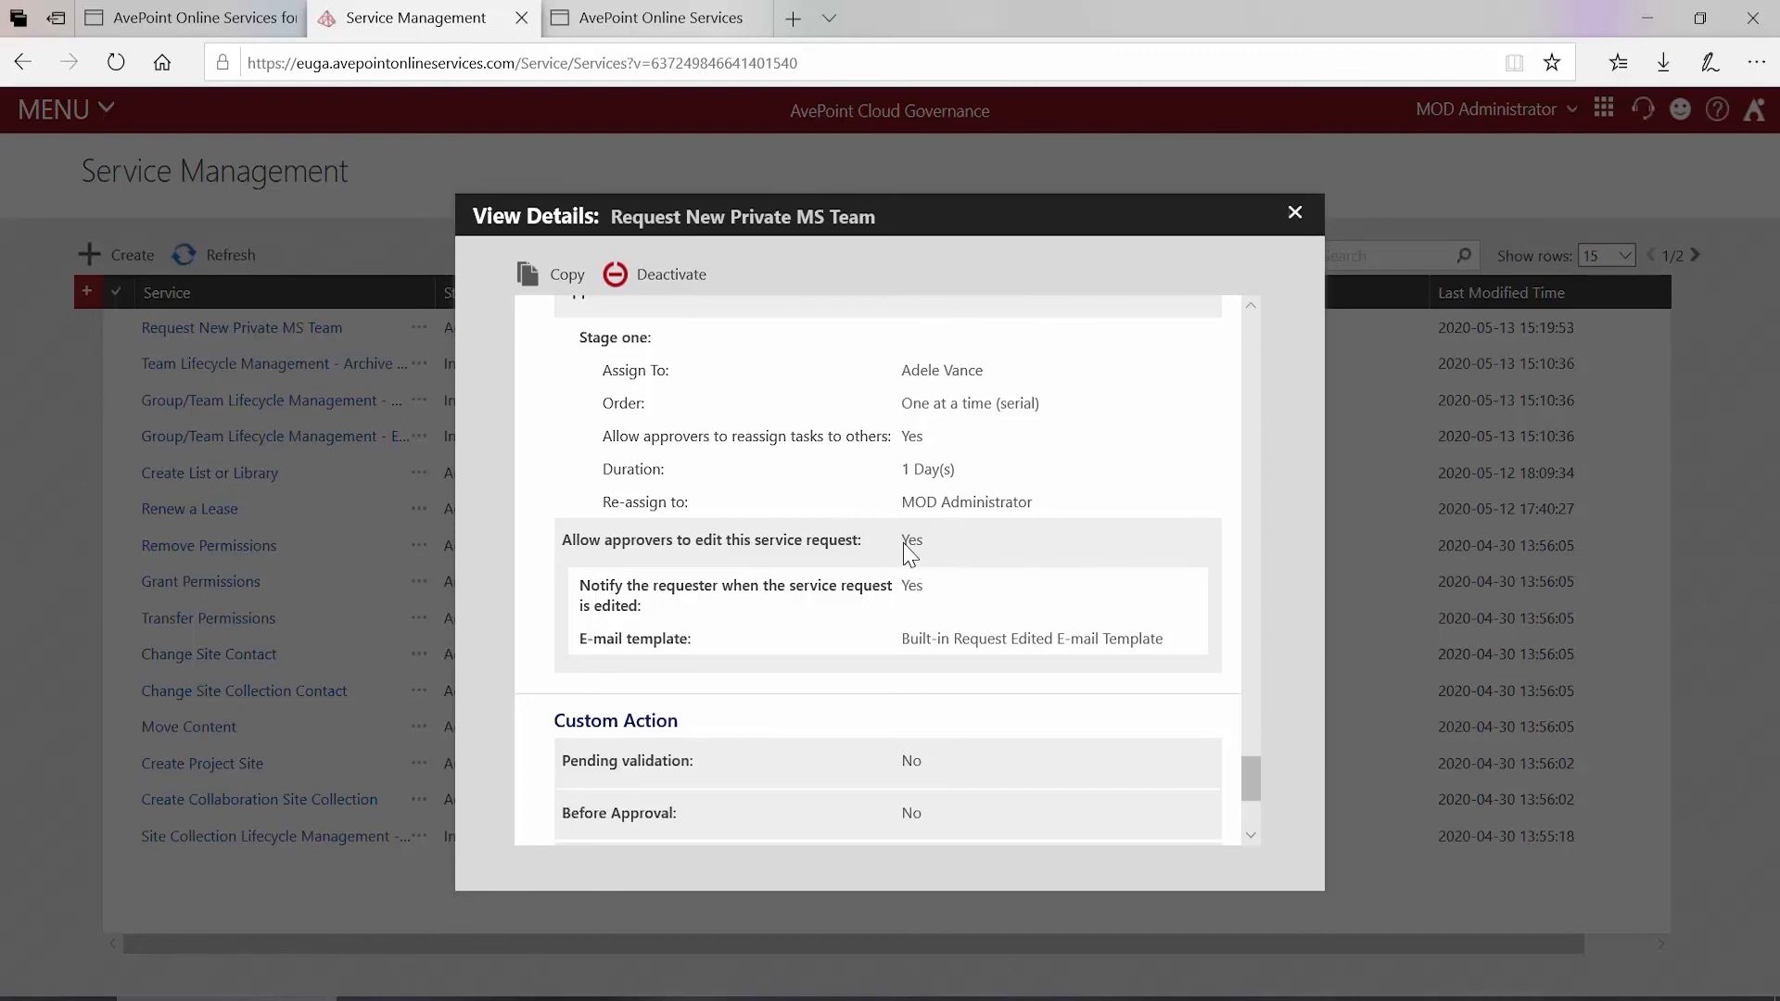
pyautogui.click(1293, 215)
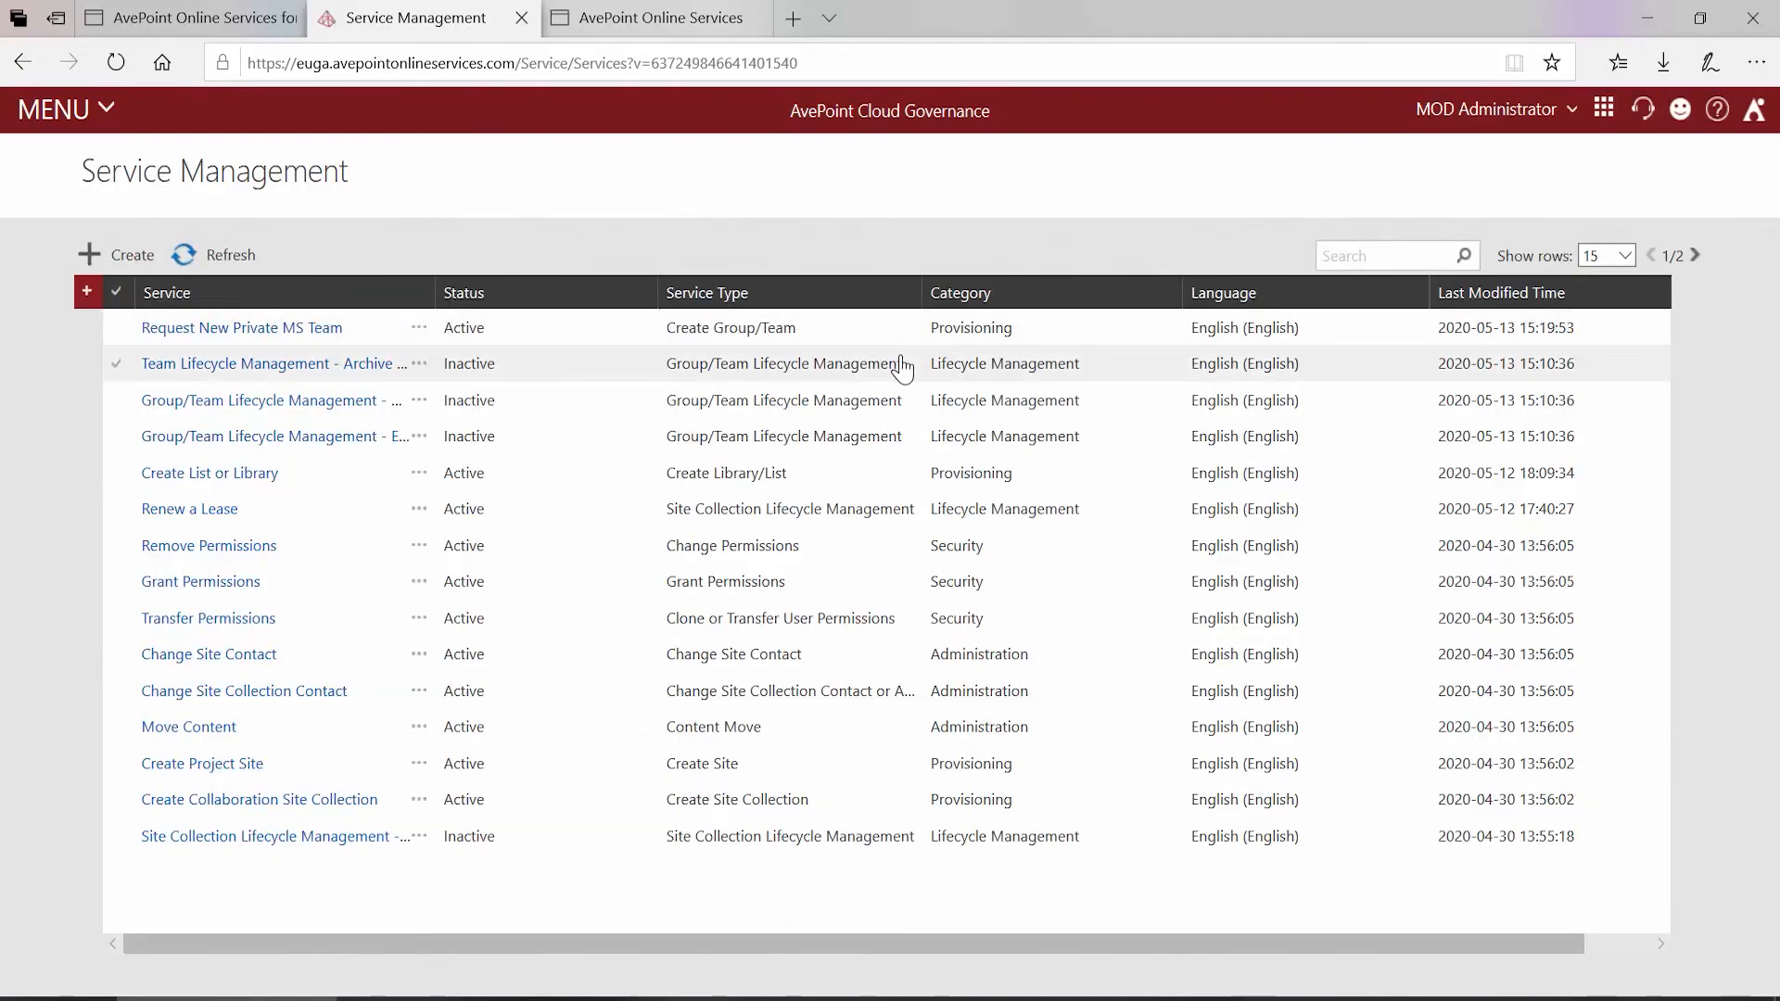